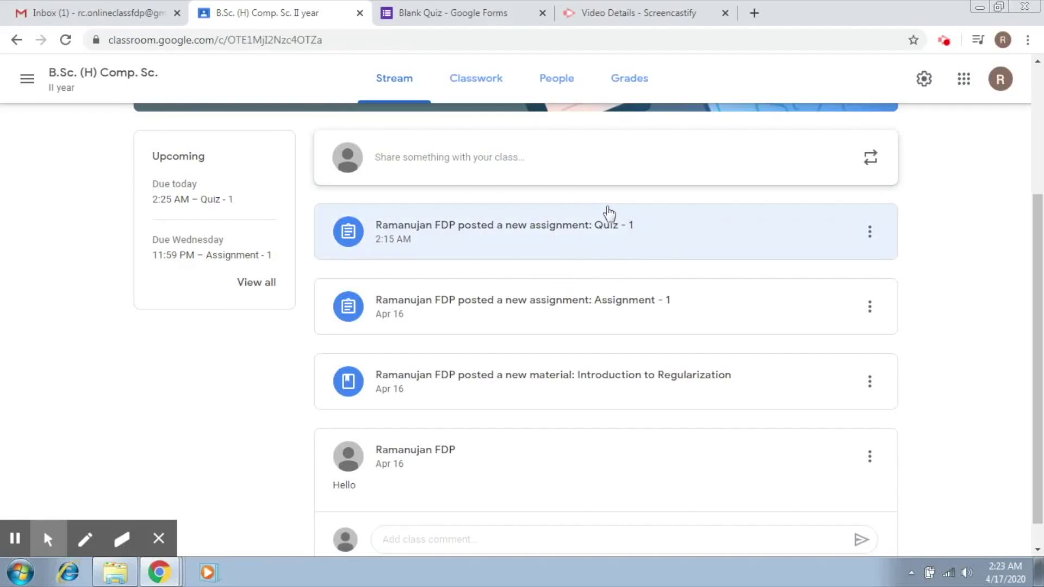
- From the student's Quiz - 1 assignment page, open the attached Quiz -1 Google Form
key(alt+Tab)
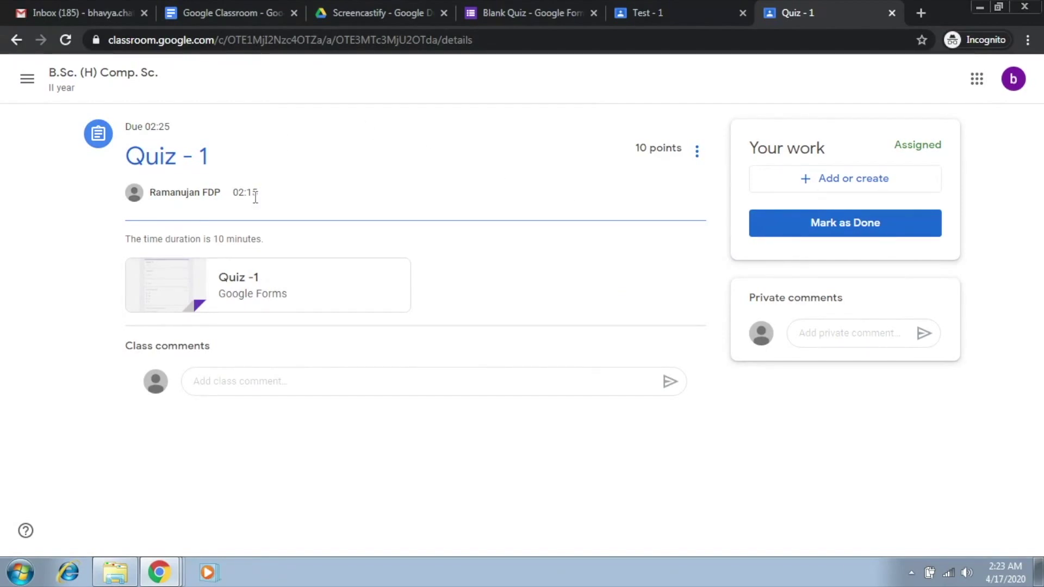
click(270, 288)
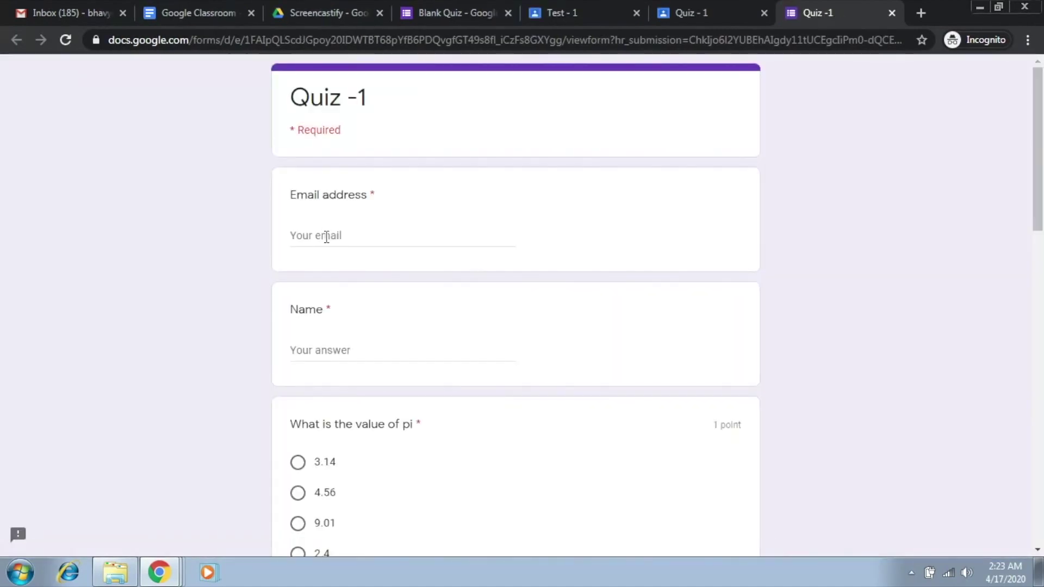
- Enter the student's email address and name in the form's top fields, fixing a typo in the name
click(326, 237)
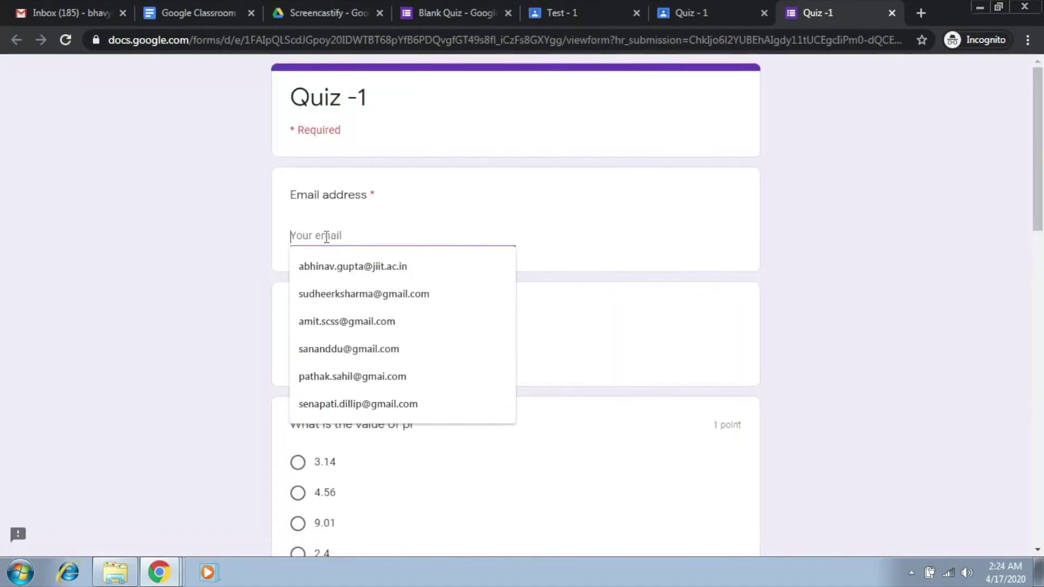
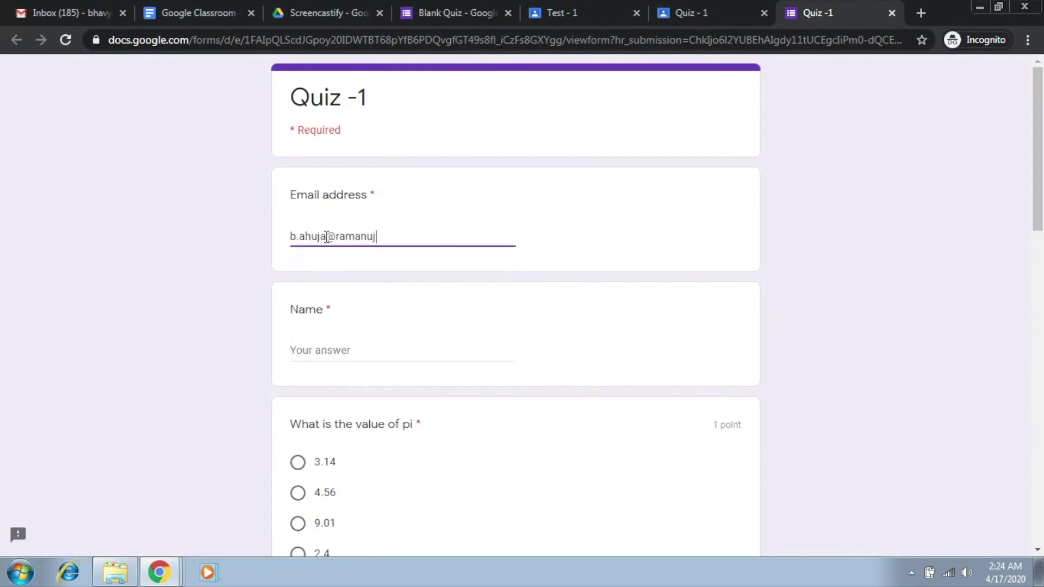
click(298, 353)
text(Bhavya)
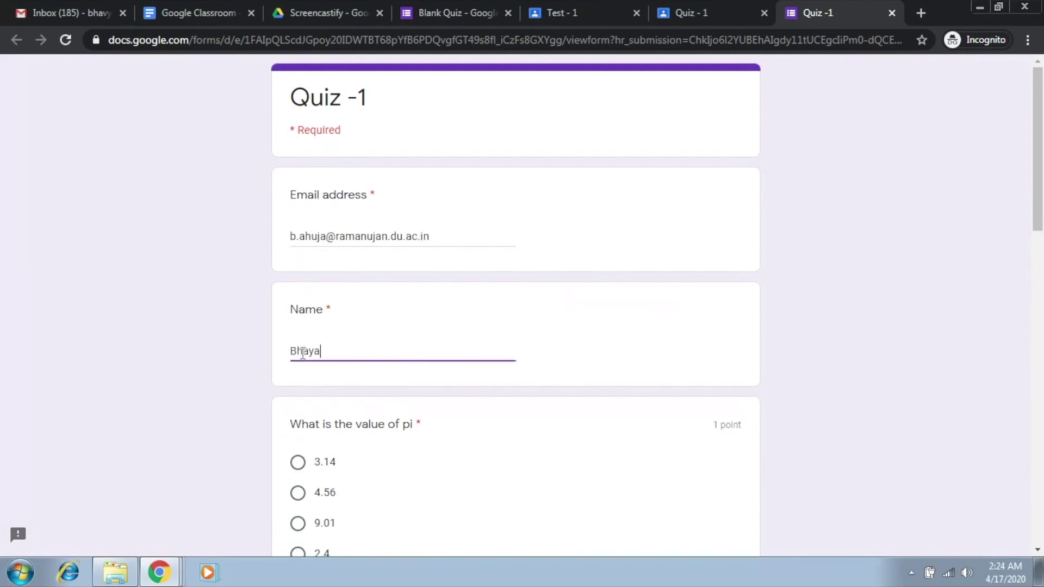
key(BackSpace)
key(BackSpace)
text(vya)
drag(1039, 198, 1042, 289)
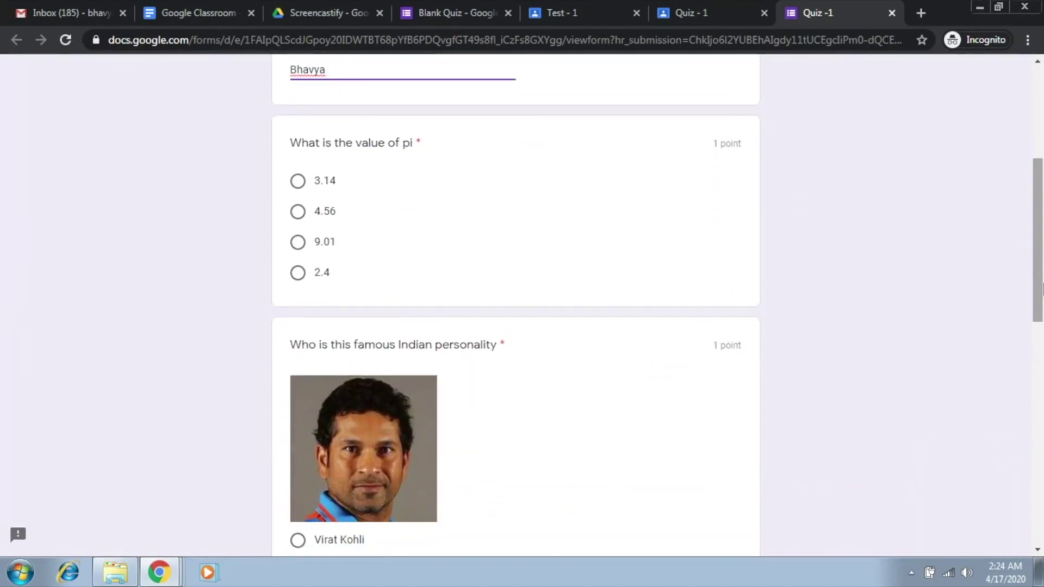
- Choose 3.14 for pi and Sachin Tendulkar, and tick Printer and Monitor as input devices
click(337, 181)
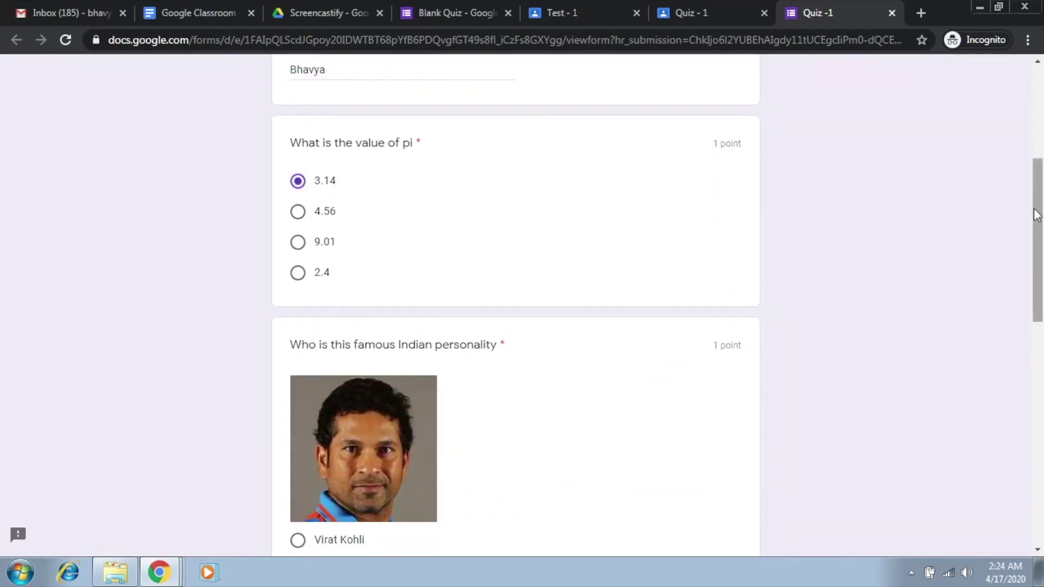
drag(1035, 214, 1036, 384)
click(299, 222)
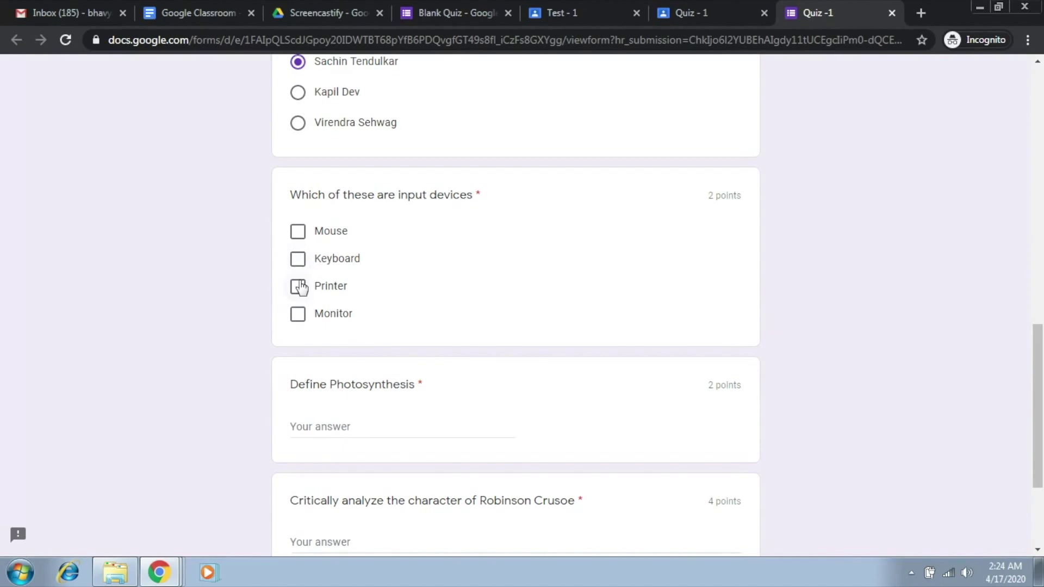
click(300, 287)
click(301, 320)
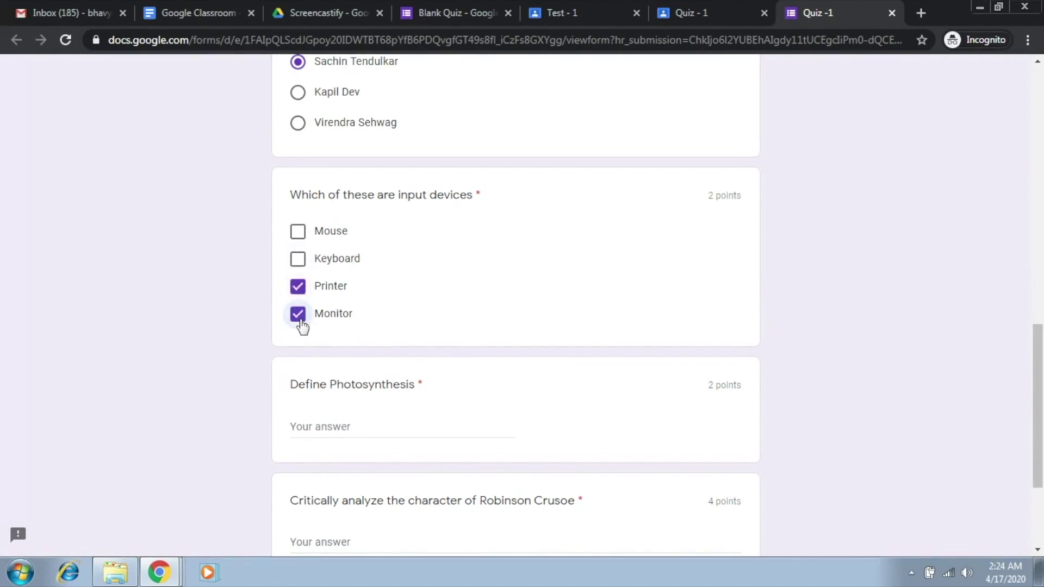
- Answer 'Create food for the plant' and 'Something related to Robinson Crusoe', then submit the quiz
click(386, 419)
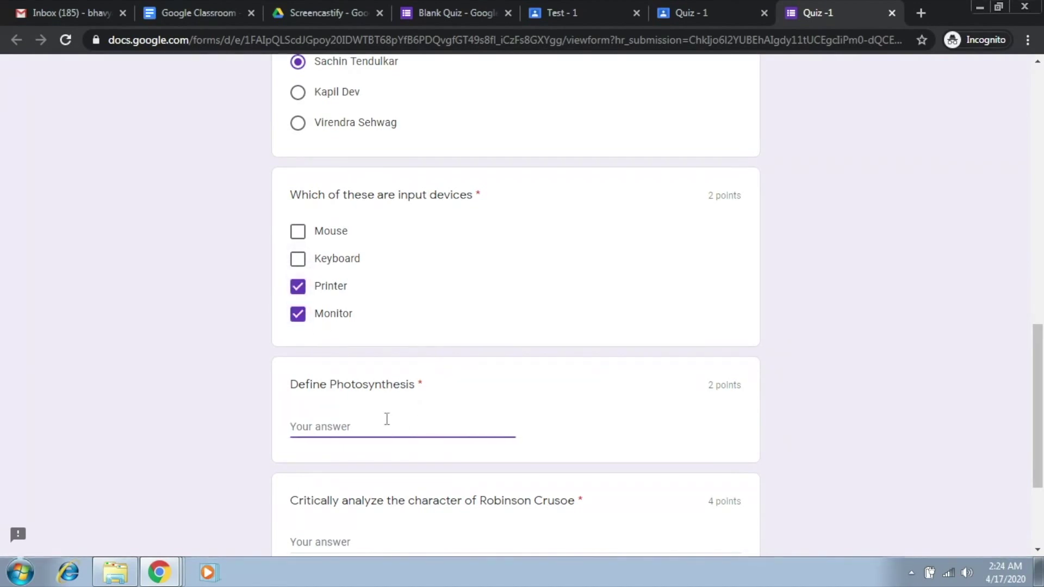
text(Create)
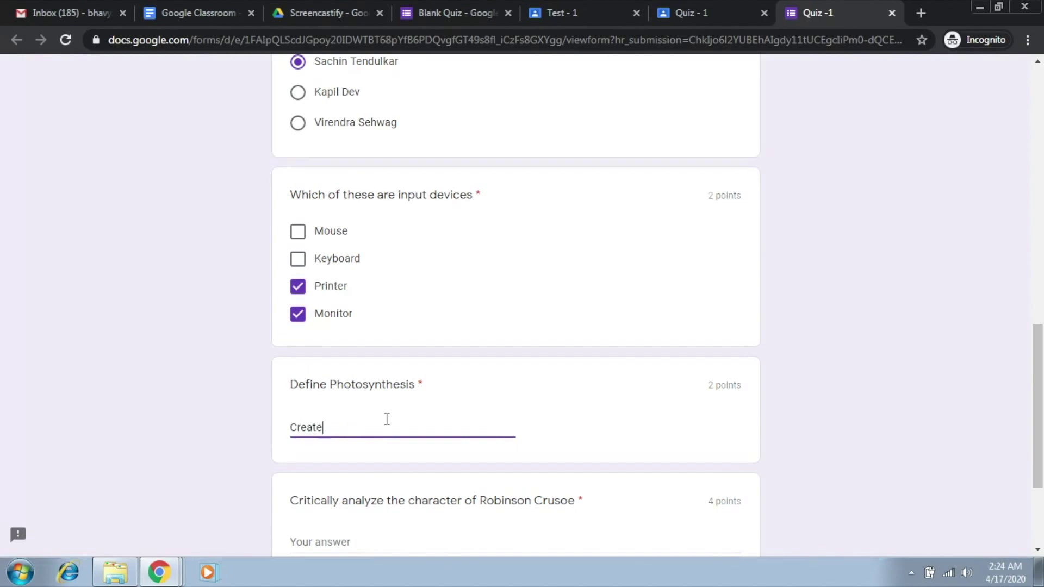
text( food for the plant)
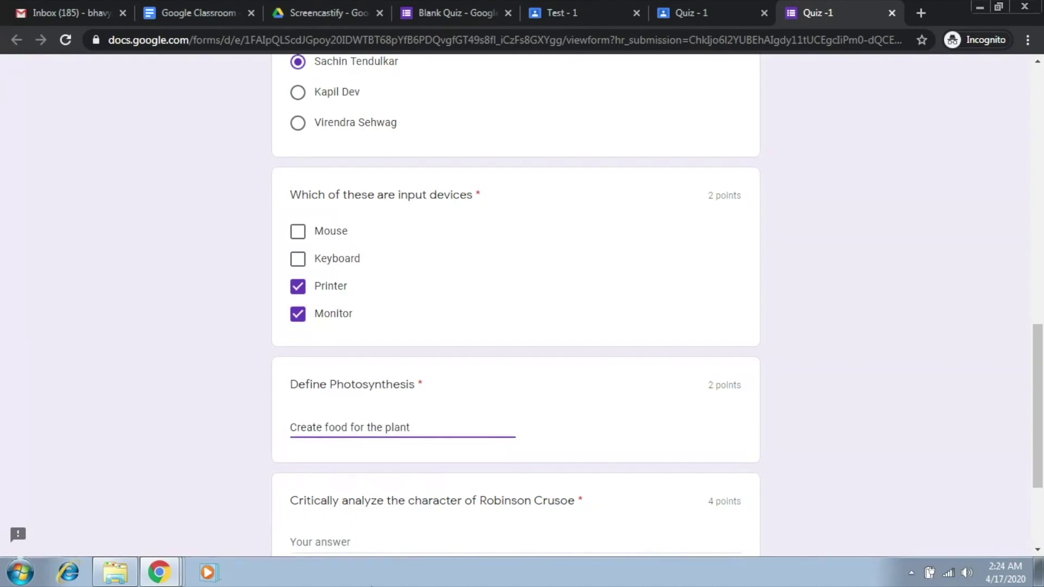
click(340, 541)
text(So)
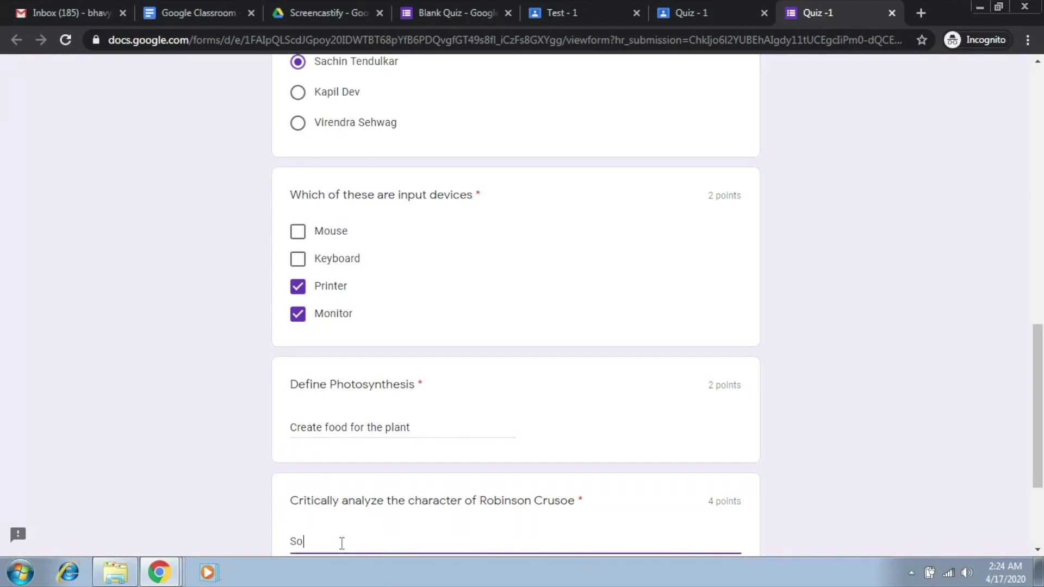
text(mething )
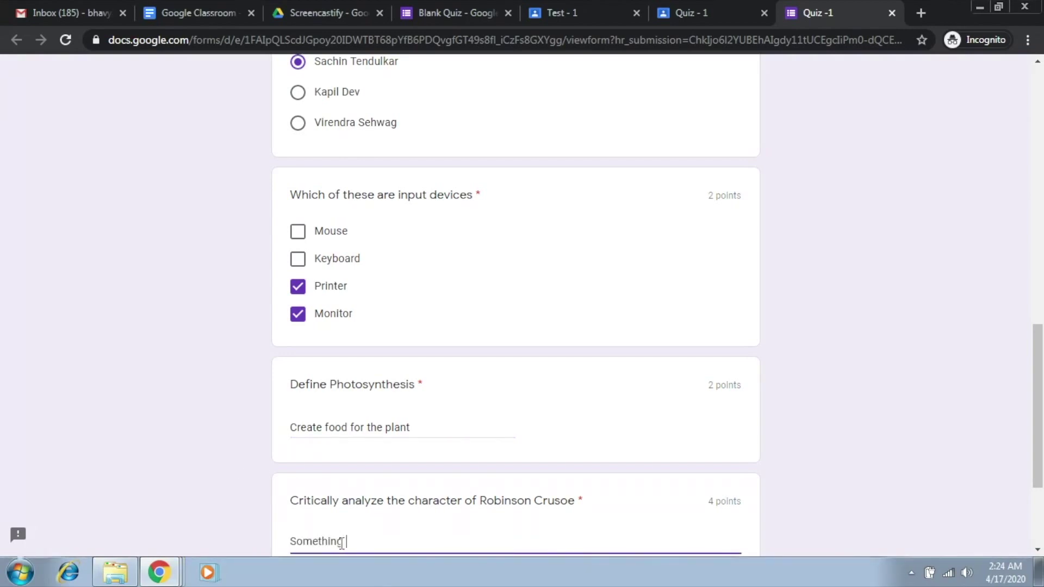
text(related to )
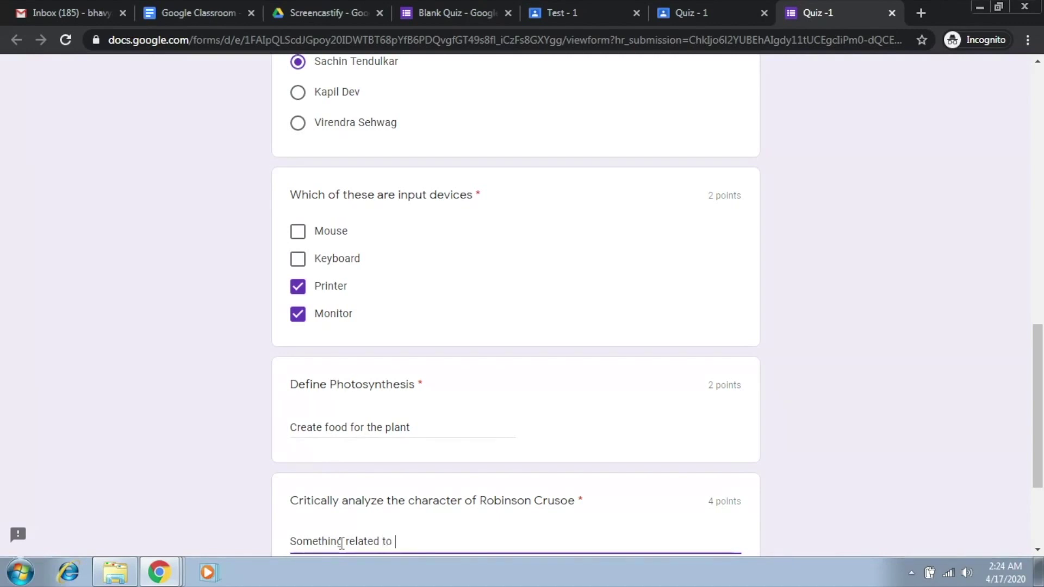
text(Robinson Cr)
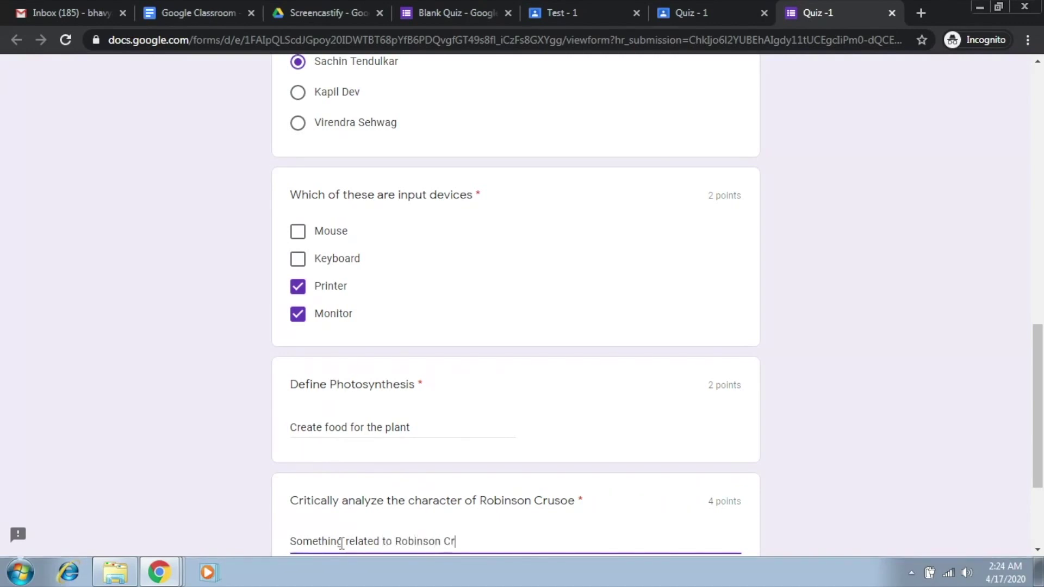
text(usoe)
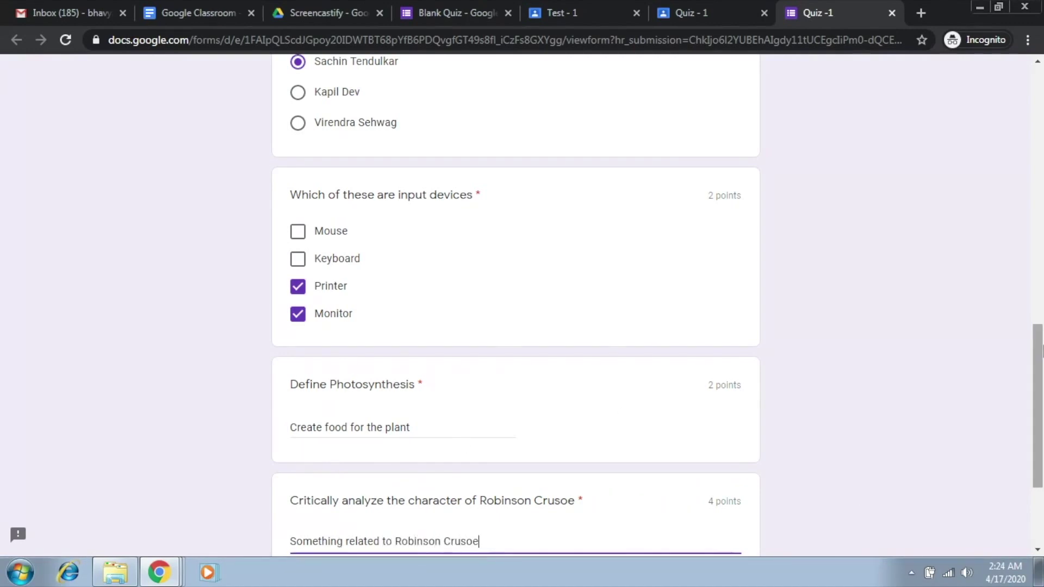
scroll(1040, 383, down, 1)
scroll(1041, 383, down, 2)
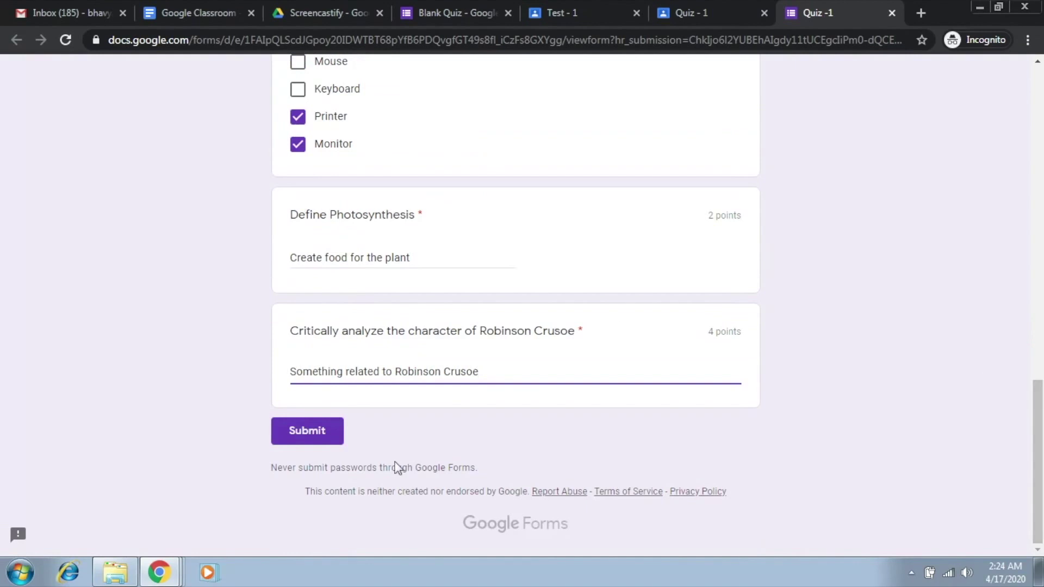
click(317, 438)
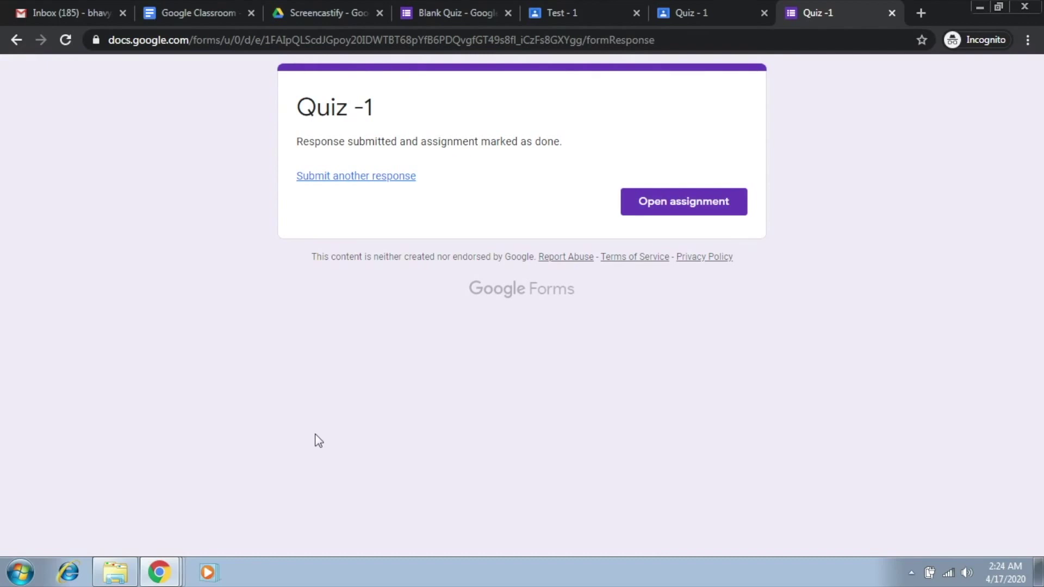
key(alt+Tab)
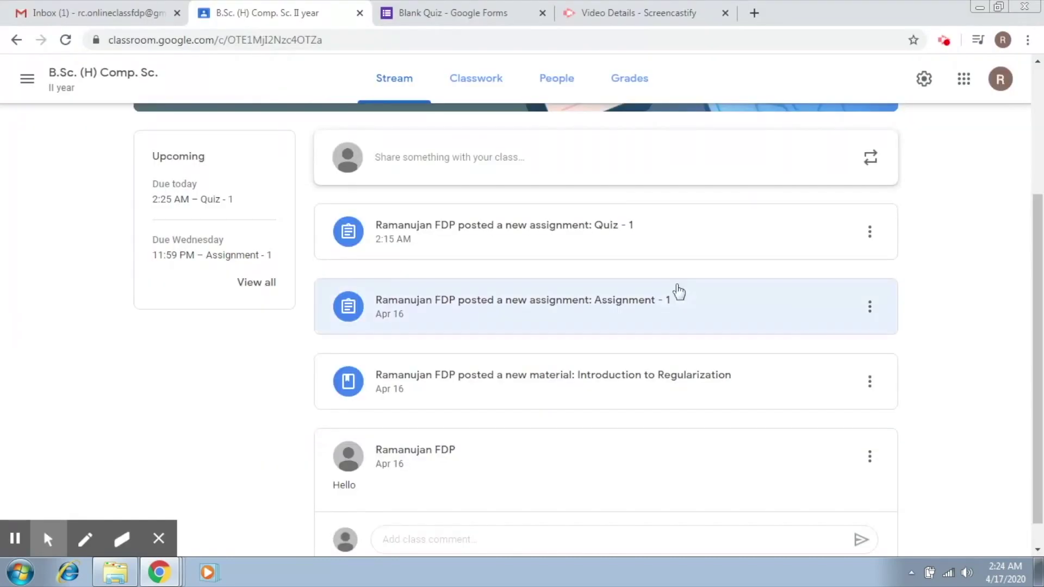
- Open Quiz - 1's student work page and the student's turned-in submission details
drag(1040, 297, 1040, 220)
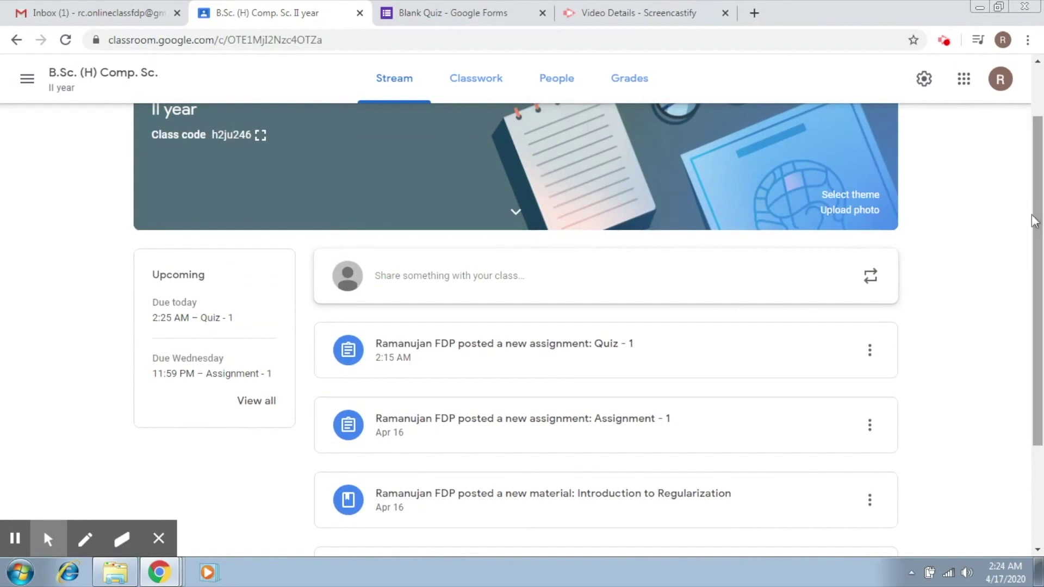
click(519, 348)
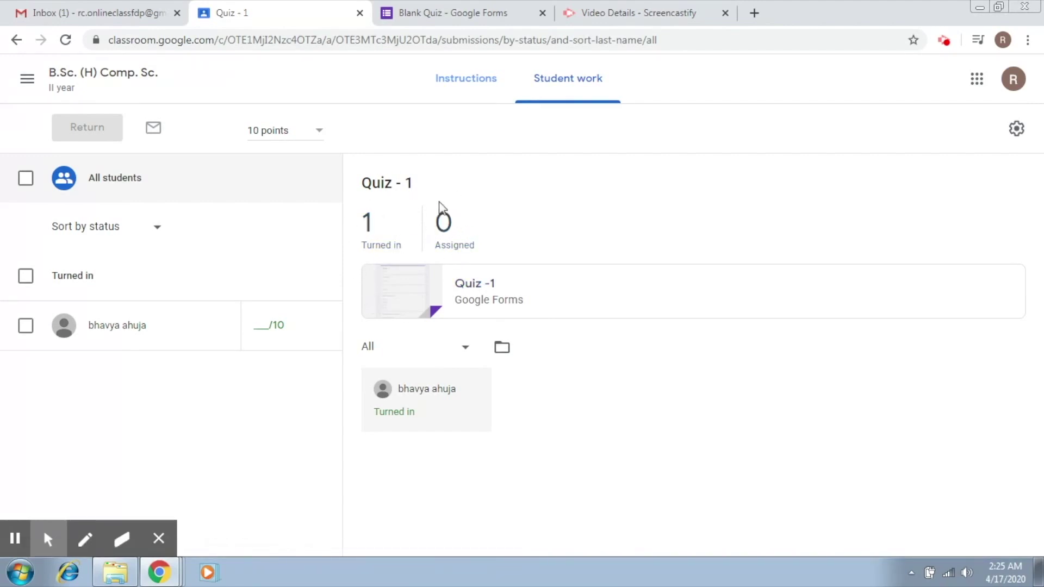
click(261, 328)
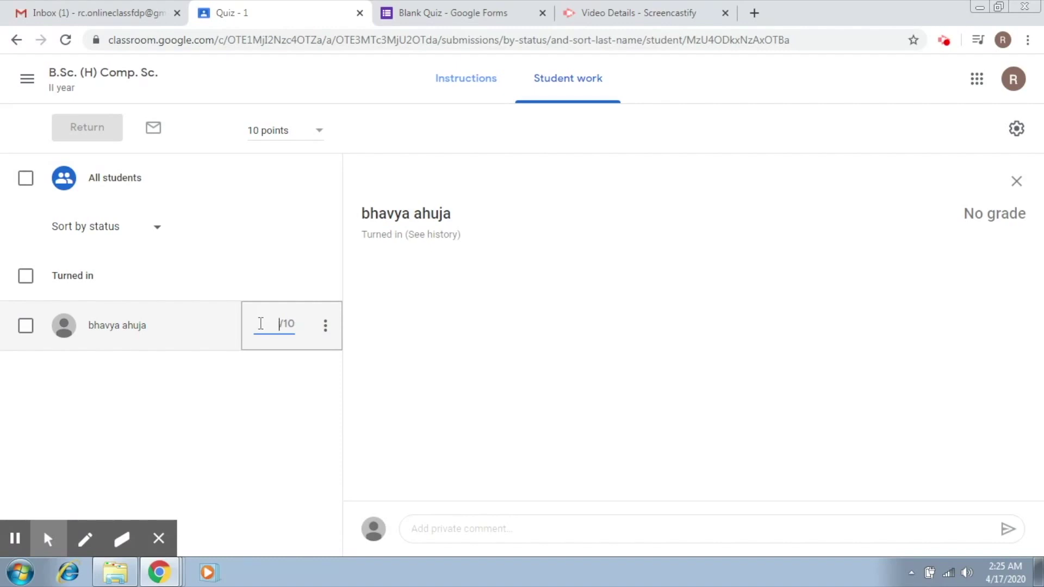
click(416, 373)
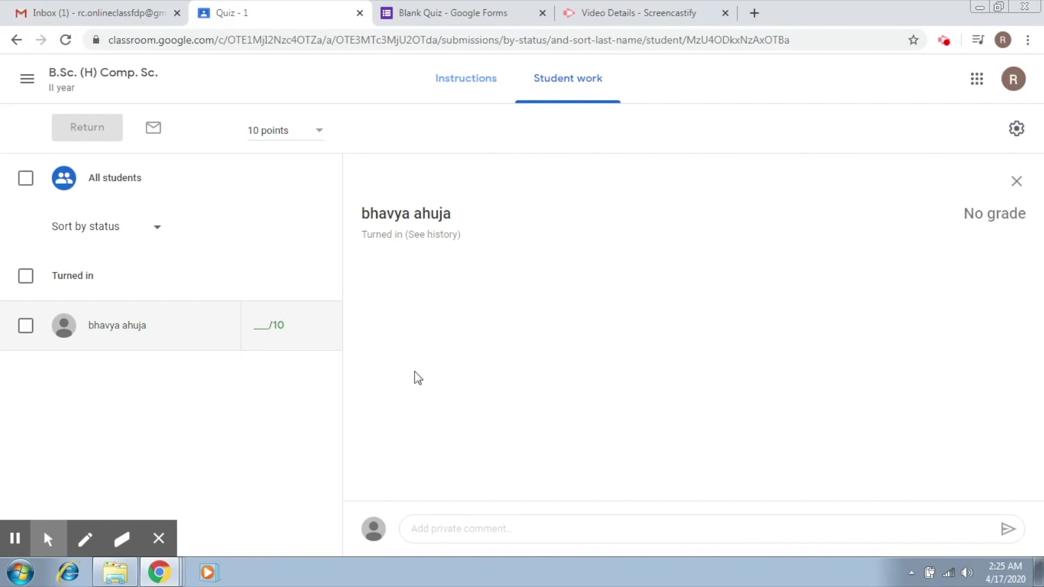
click(569, 81)
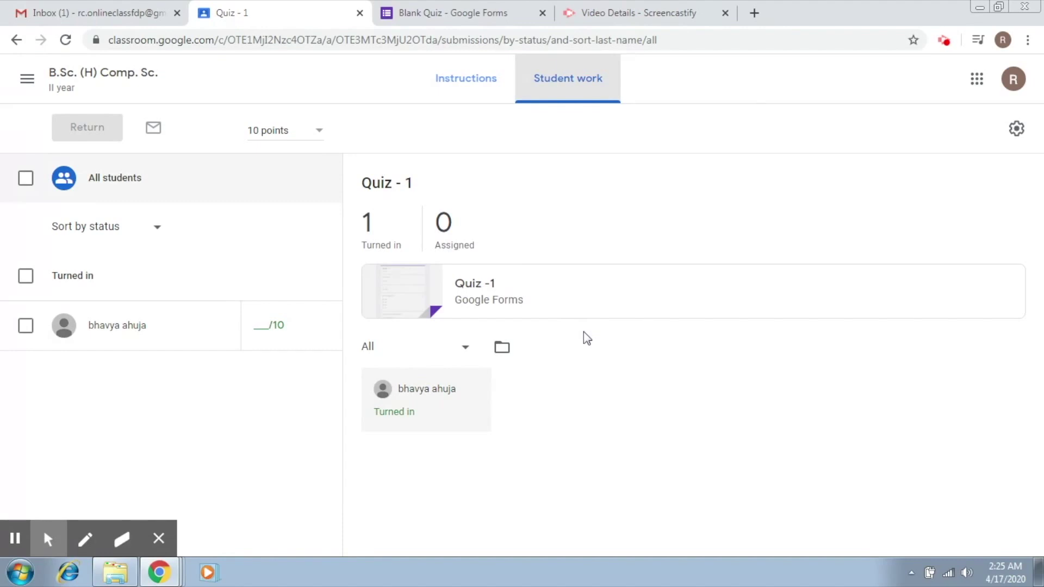
click(470, 21)
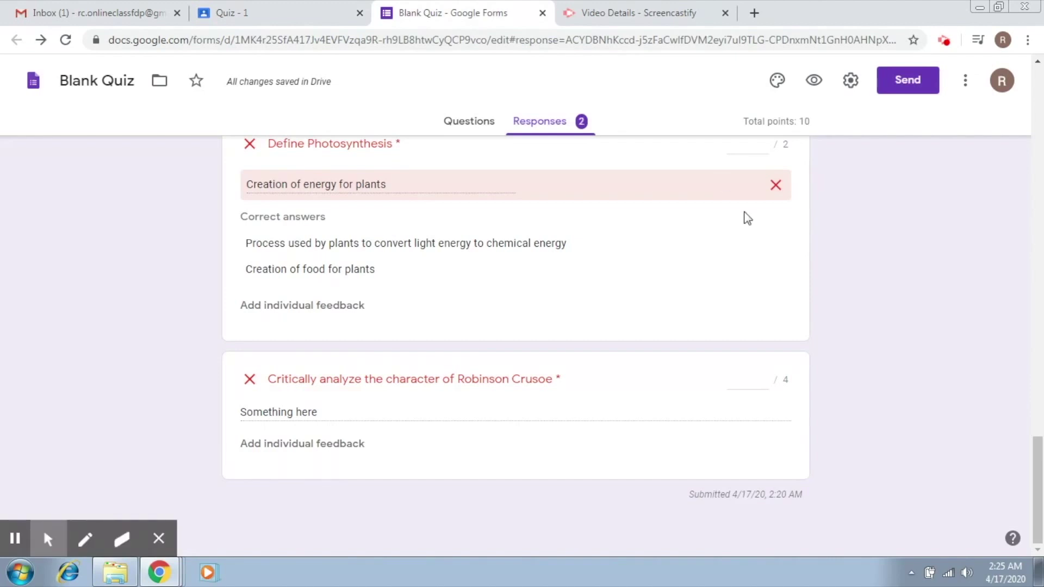
- Glance at the Blank Quiz questions and responses, then show the 2-response summary with average, median and range
click(1038, 268)
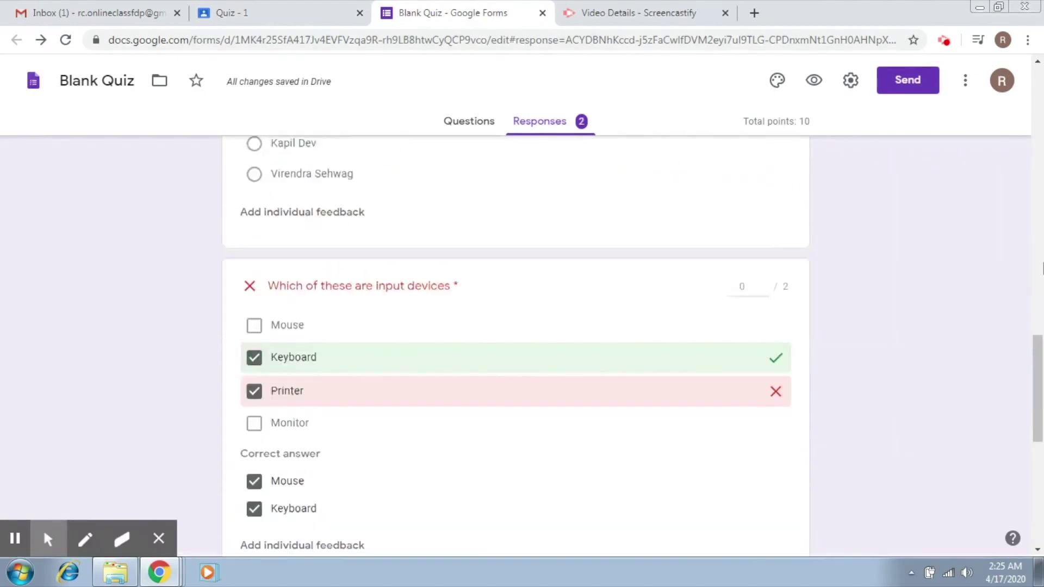
scroll(477, 102, up, 10)
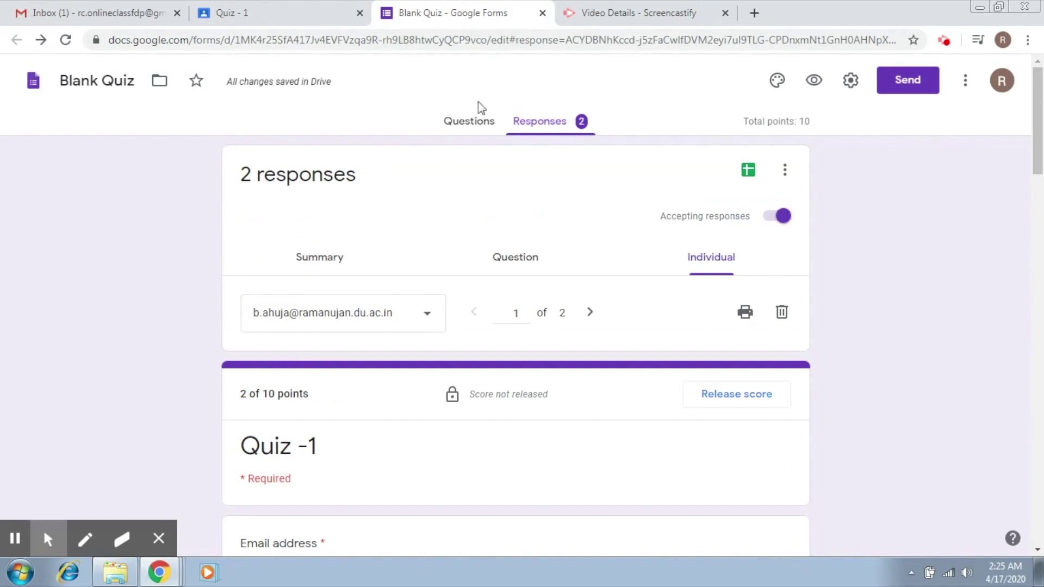
click(478, 121)
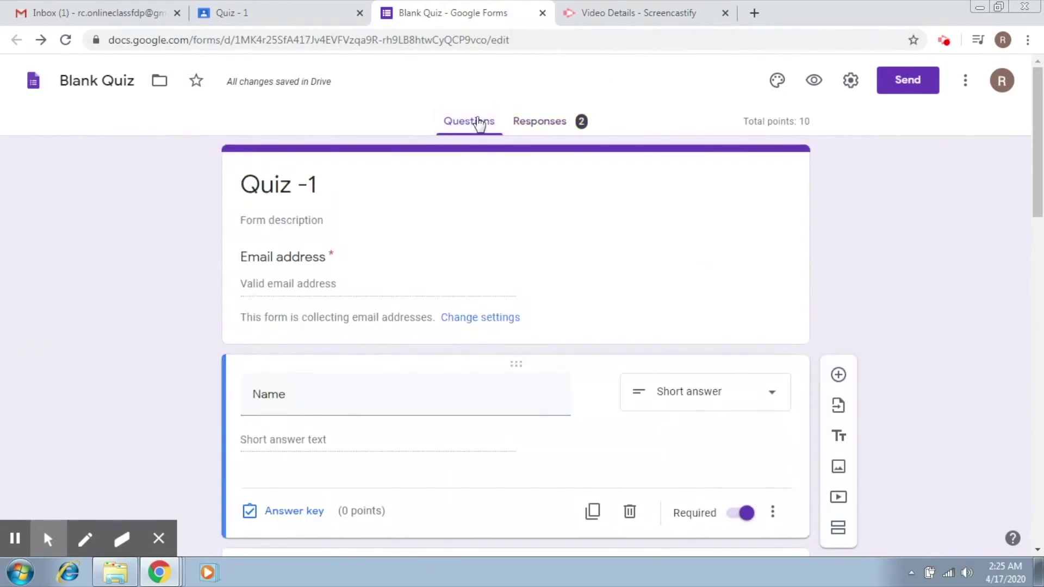
click(558, 125)
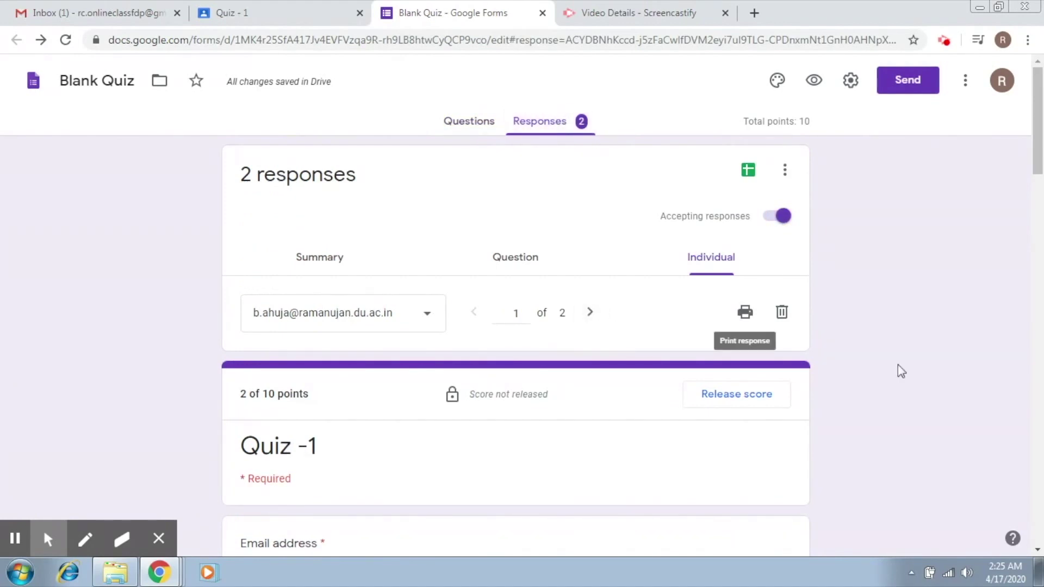
drag(1038, 103, 1038, 119)
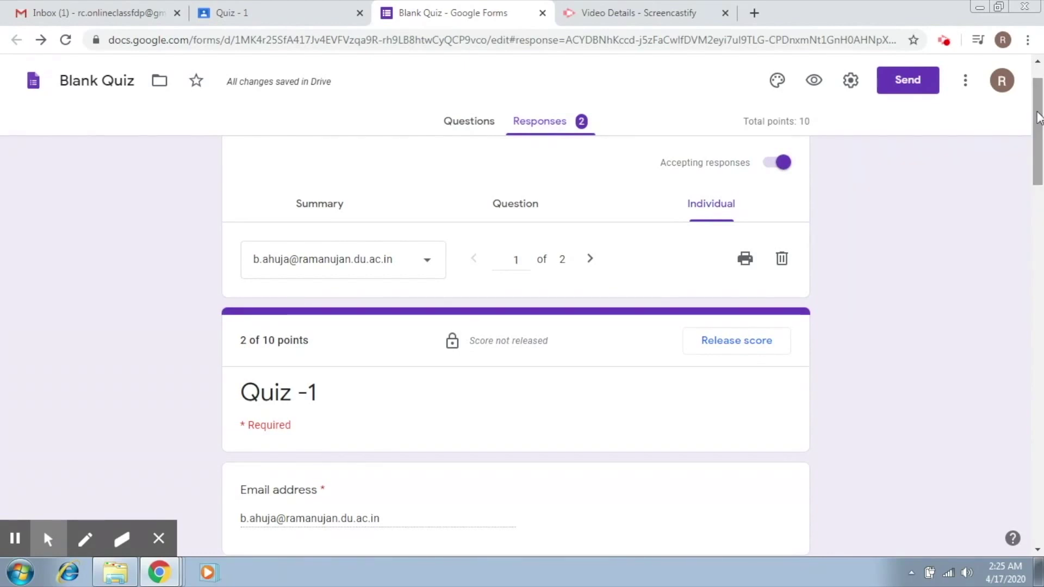
drag(1038, 117, 1038, 122)
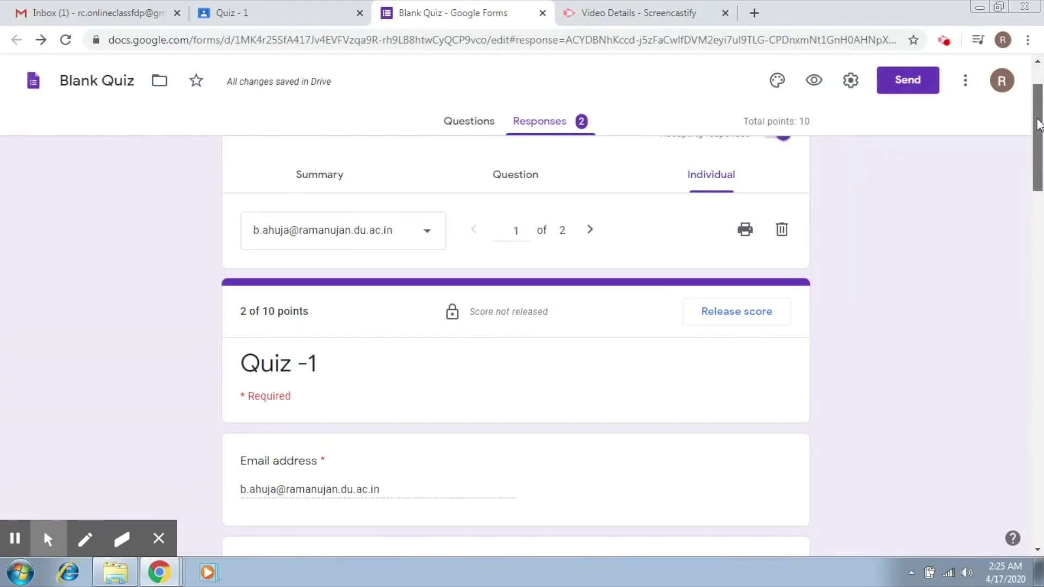
click(332, 170)
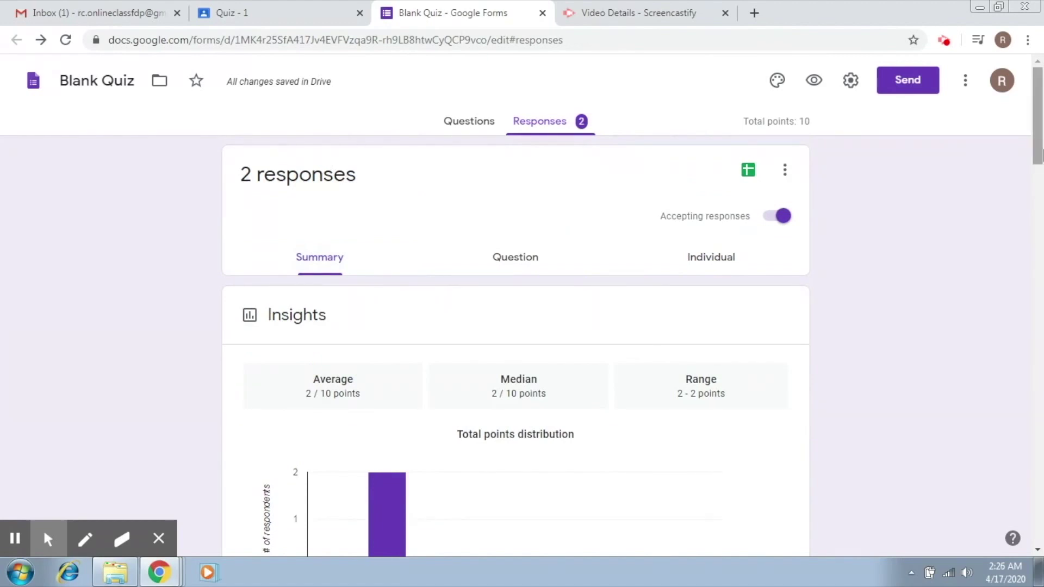
- Download the responses as CSV and open the Blank Quiz.csv.zip from the download bar
drag(1040, 154, 1041, 152)
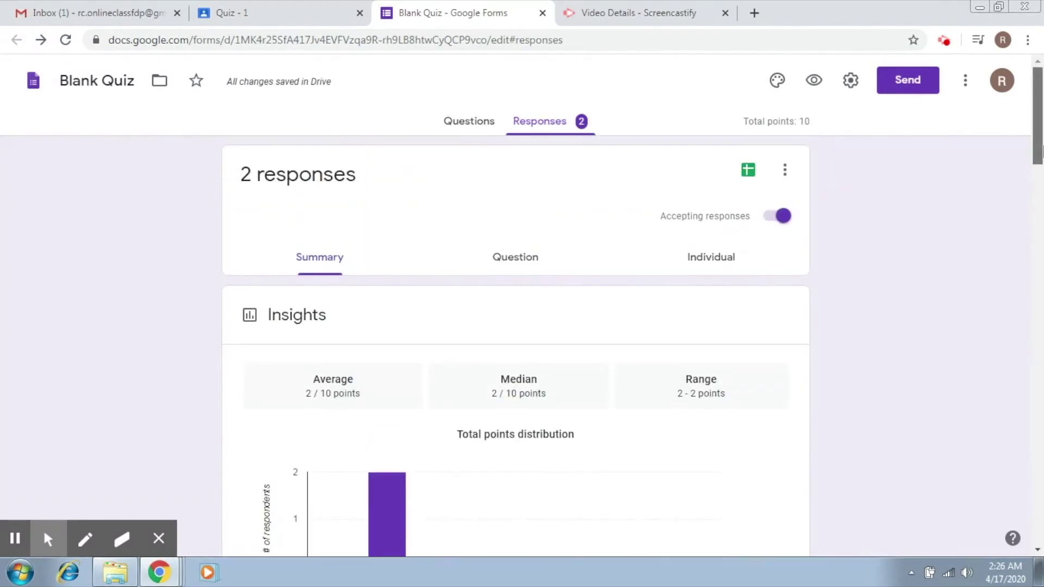
click(784, 170)
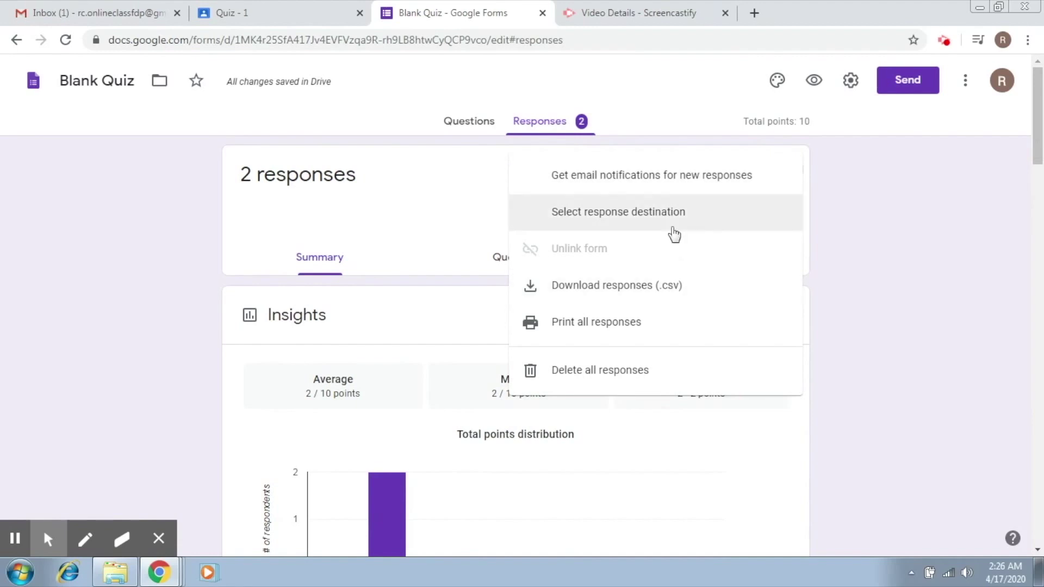
click(670, 298)
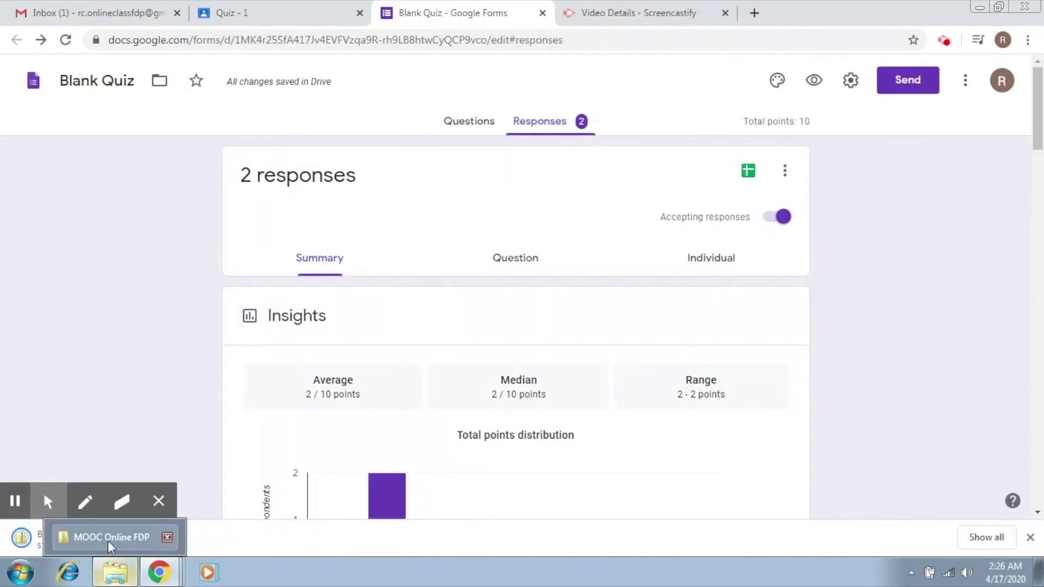
click(36, 541)
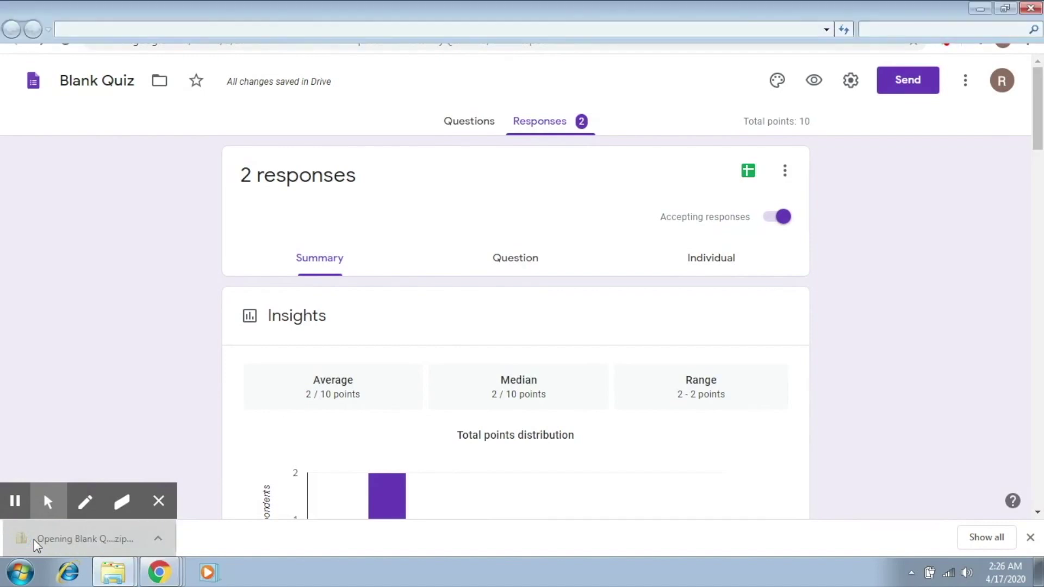
double_click(239, 103)
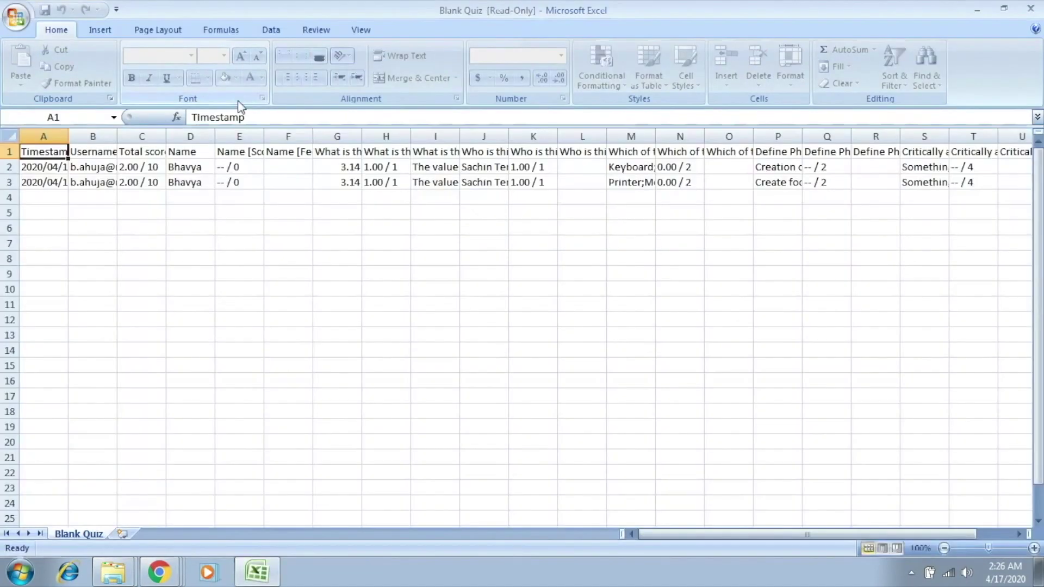
click(109, 168)
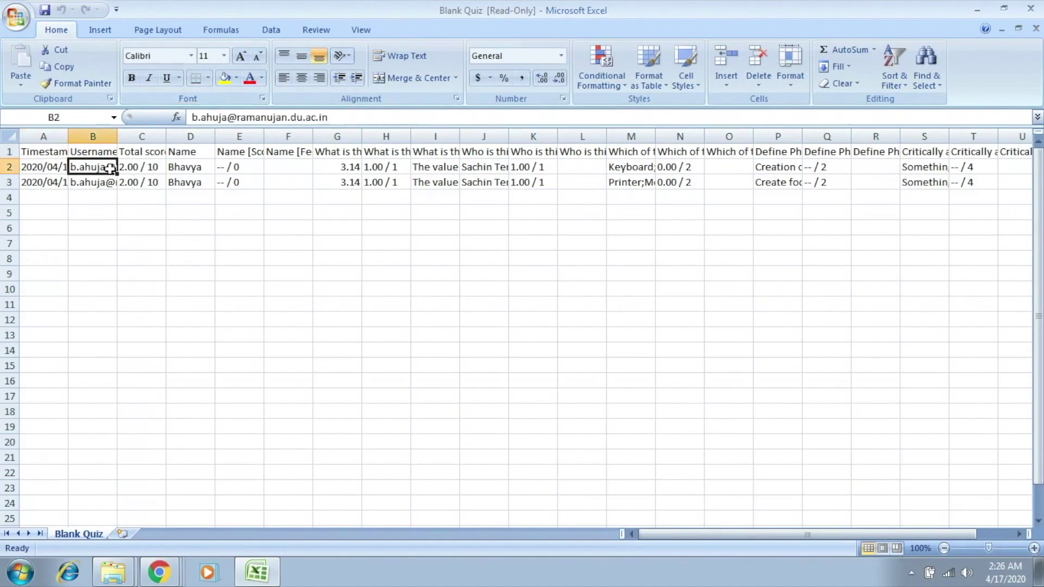
key(Right)
key(Right)
key(Right)
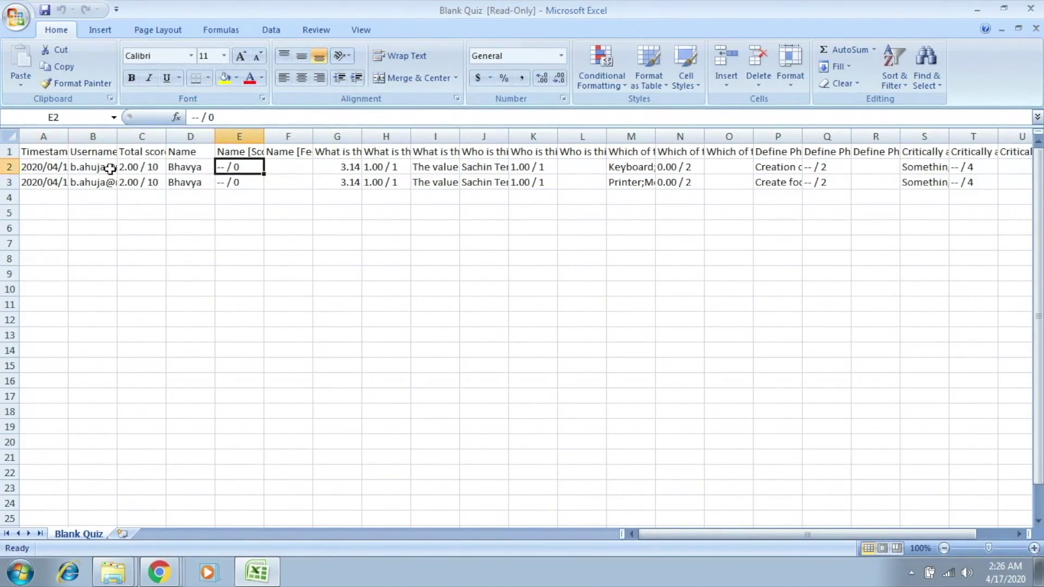
key(Left)
key(Down)
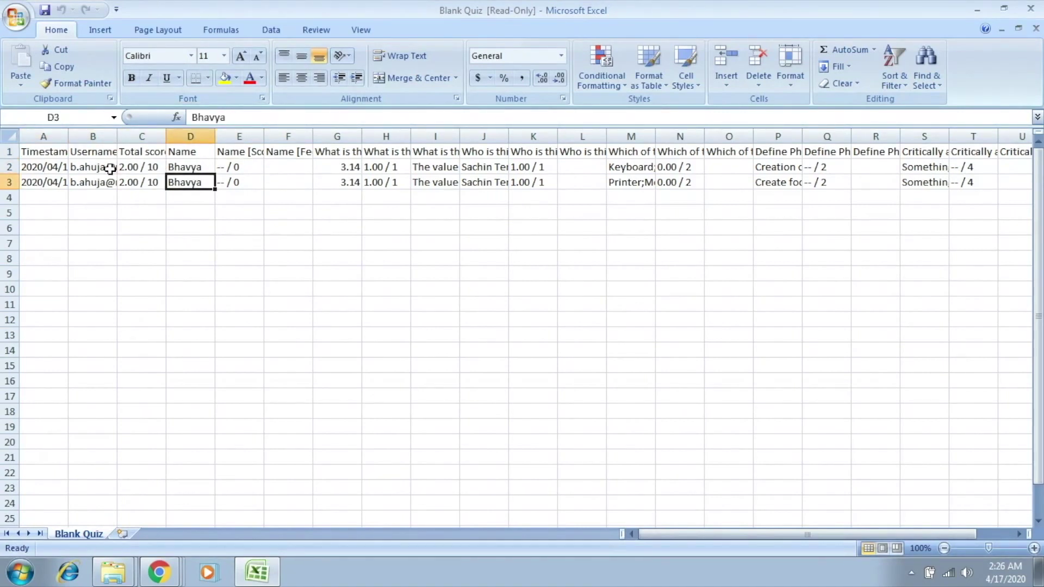
key(Left)
key(Up)
key(Right)
key(Right)
key(Right)
key(Right)
key(Right)
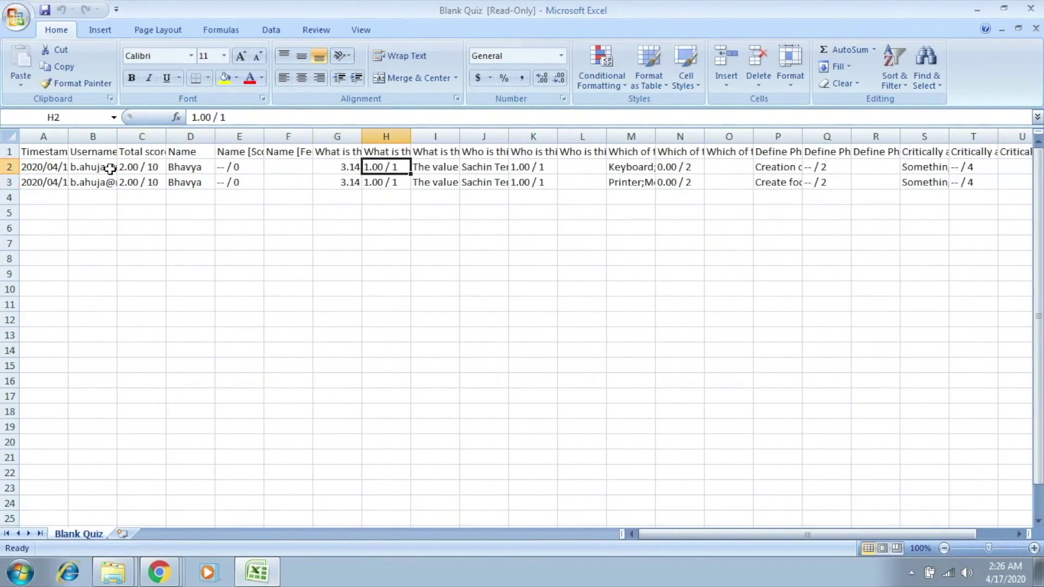
key(Right)
key(Right)
key(Right)
key(Right)
key(Right)
key(Right)
key(Right)
key(Right)
key(Right)
key(Right)
key(Right)
key(Right)
key(Right)
key(Right)
key(Right)
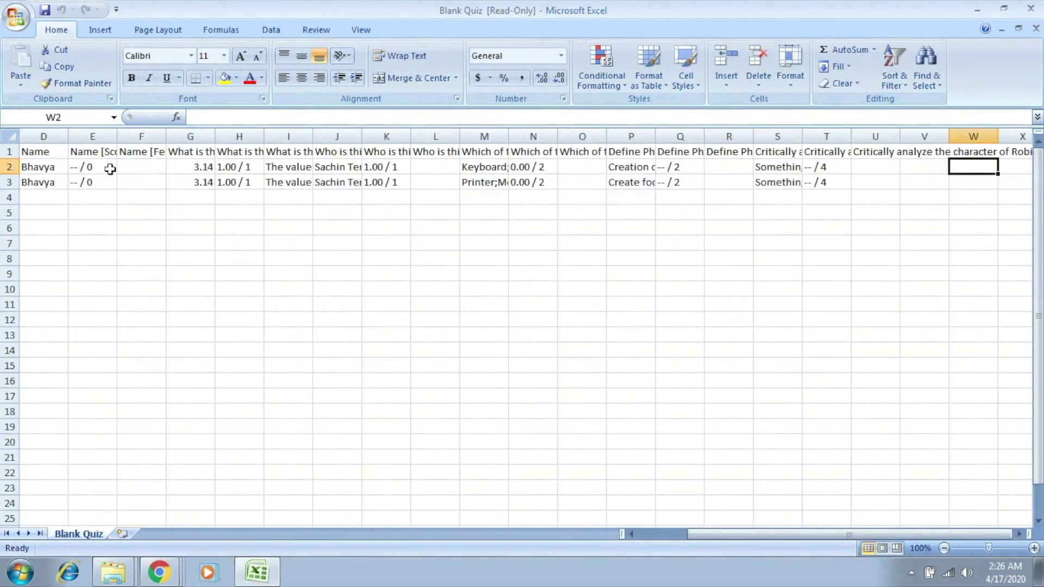
key(Right)
key(Left)
key(Left)
key(Left)
key(Left)
key(Left)
key(Left)
key(Left)
key(Left)
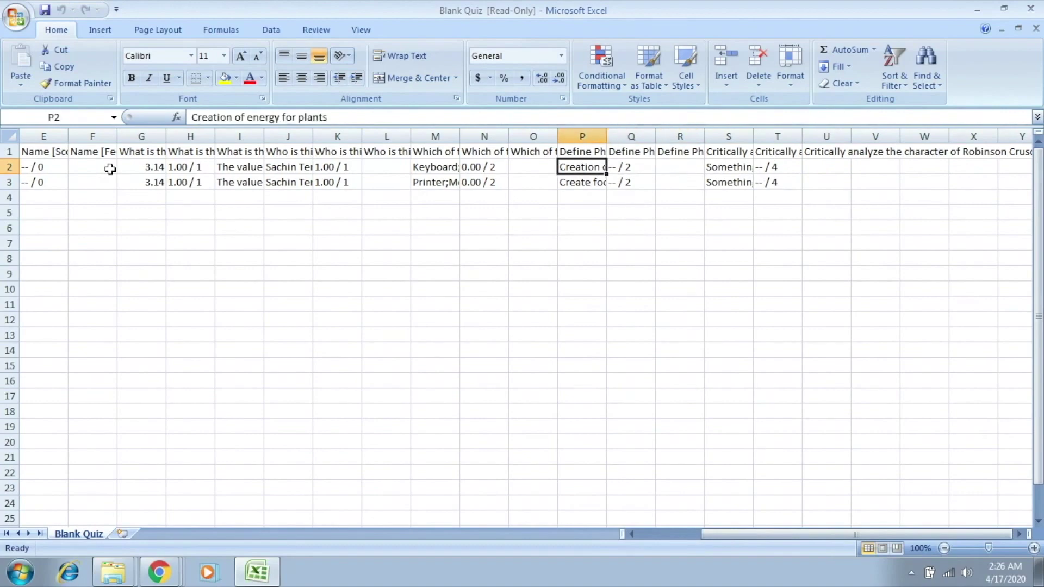
key(Left)
key(Left)
key(Left)
key(Left)
key(Left)
key(Left)
key(Left)
key(Left)
key(Left)
key(Left)
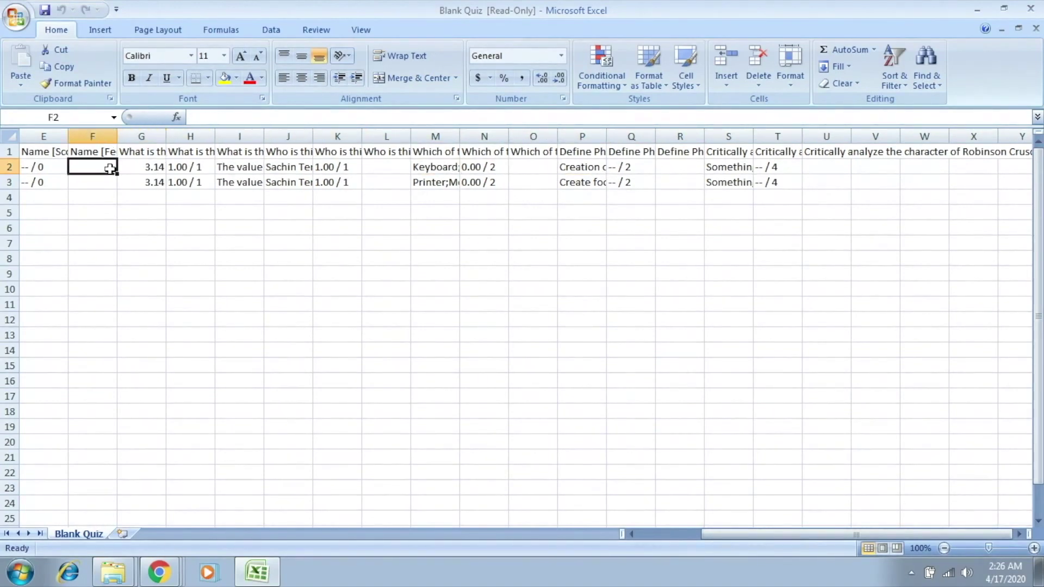
key(Left)
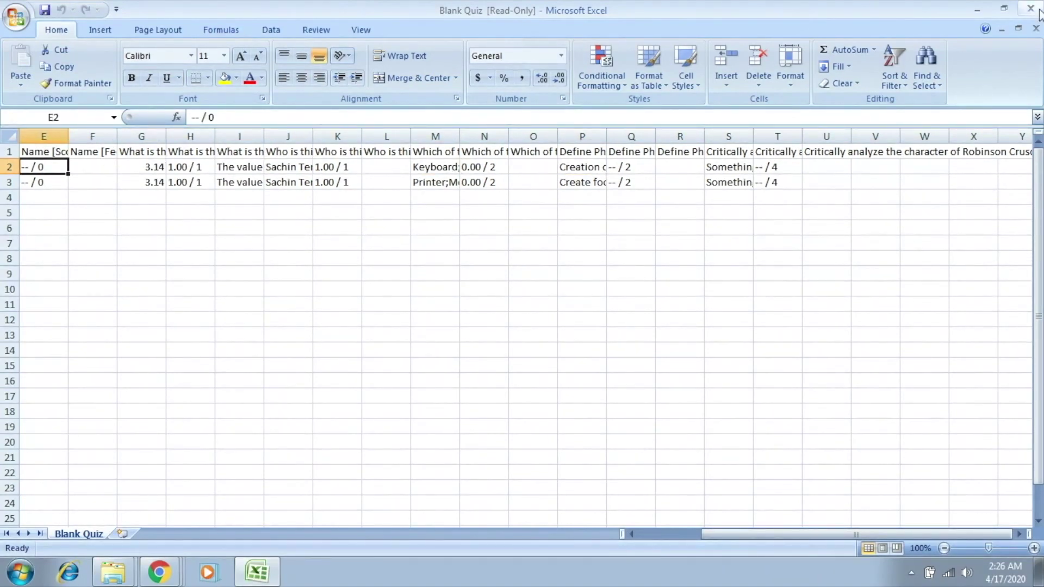
- Close Excel and the Blank Quiz.csv Explorer window
click(1038, 10)
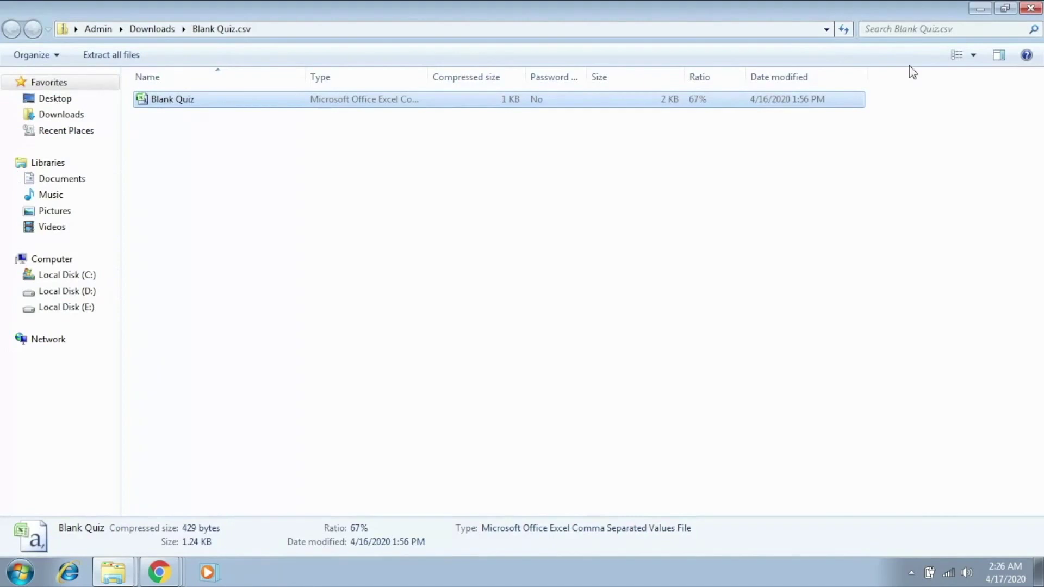
click(1035, 7)
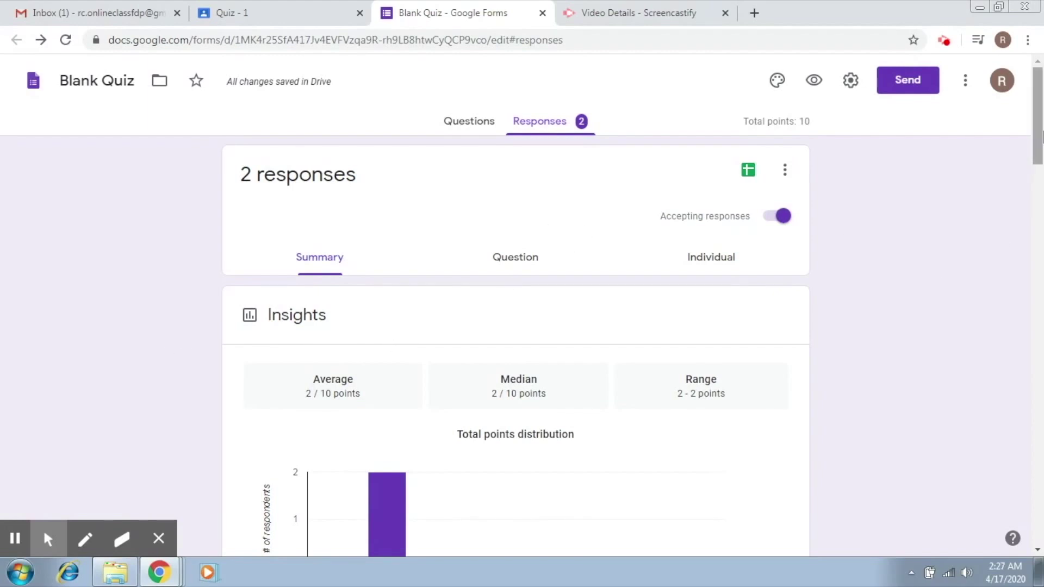
- Create a new linked spreadsheet named Blank Quiz (Responses) from the Responses tab
click(748, 173)
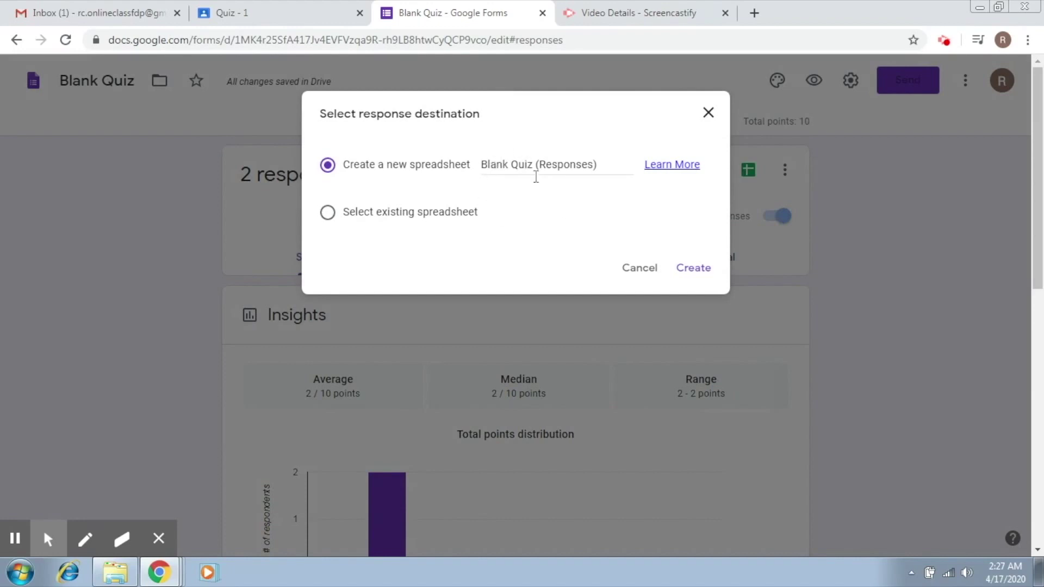
click(691, 268)
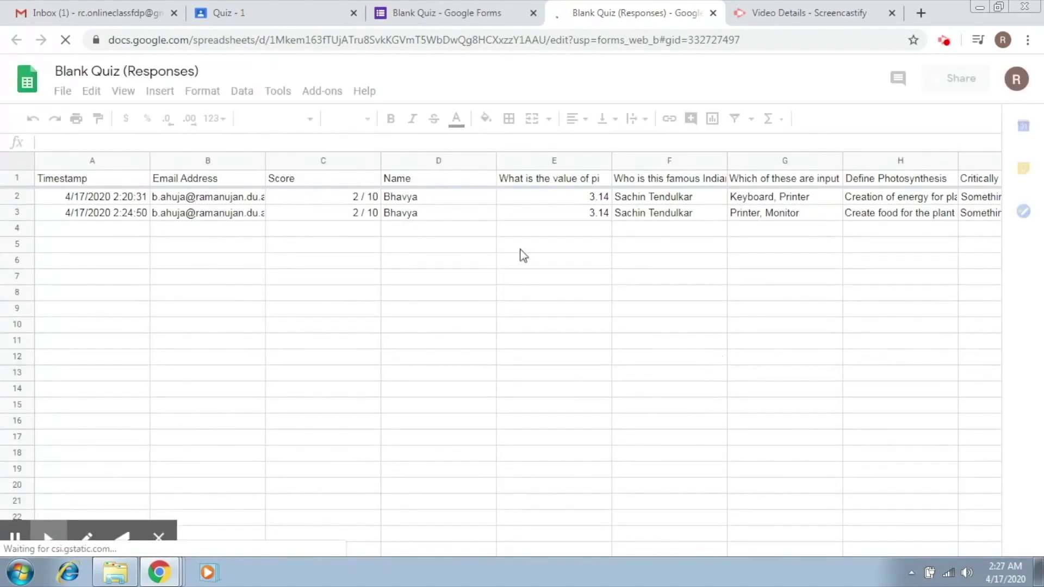
- Step through the first response's answer cells, dismiss the edit history tip, and close the Blank Quiz (Responses) sheet
click(209, 201)
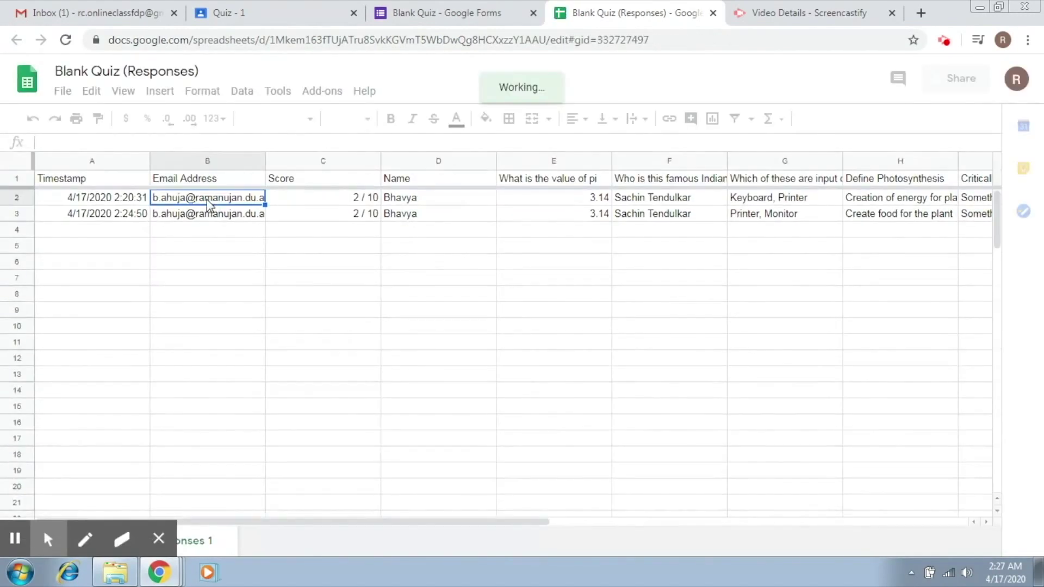
key(Right)
key(Right)
key(Right)
key(Right)
key(Right)
key(Right)
key(Right)
key(Right)
key(Right)
key(Right)
key(Right)
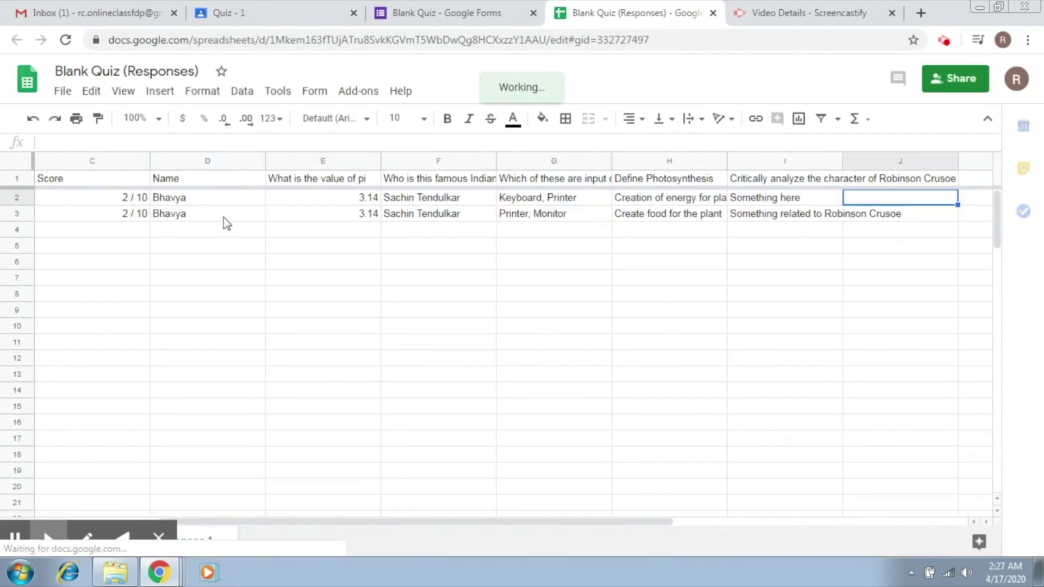
key(Right)
key(Left)
key(Left)
key(Left)
key(Left)
key(Left)
key(Left)
key(Left)
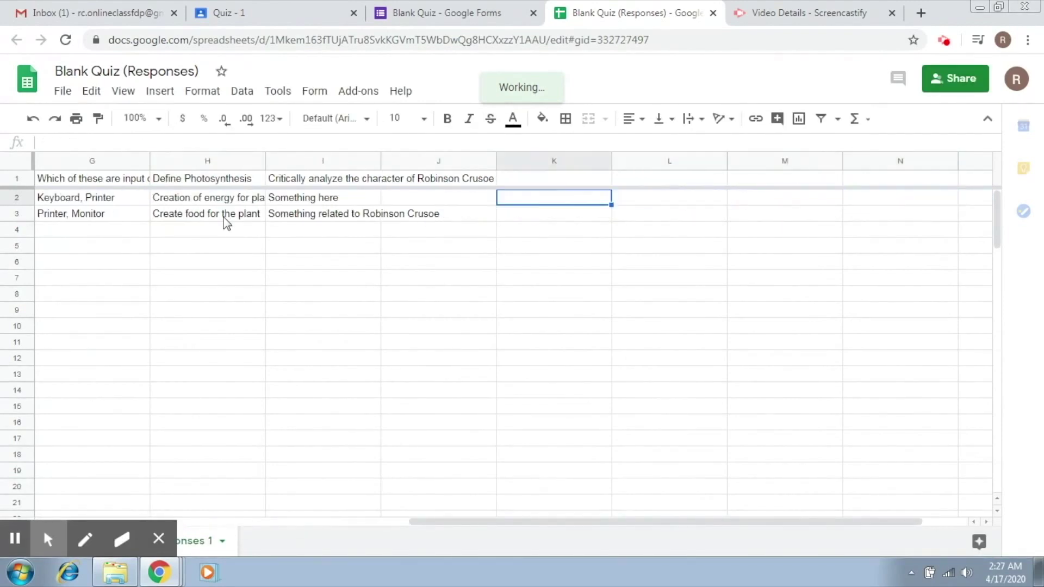
key(Left)
key(Left)
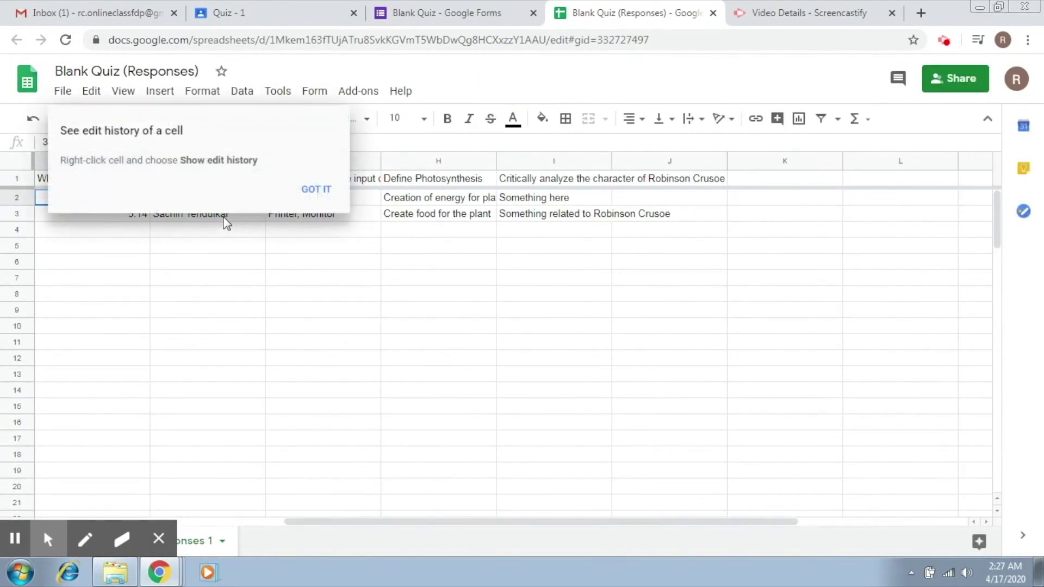
click(330, 191)
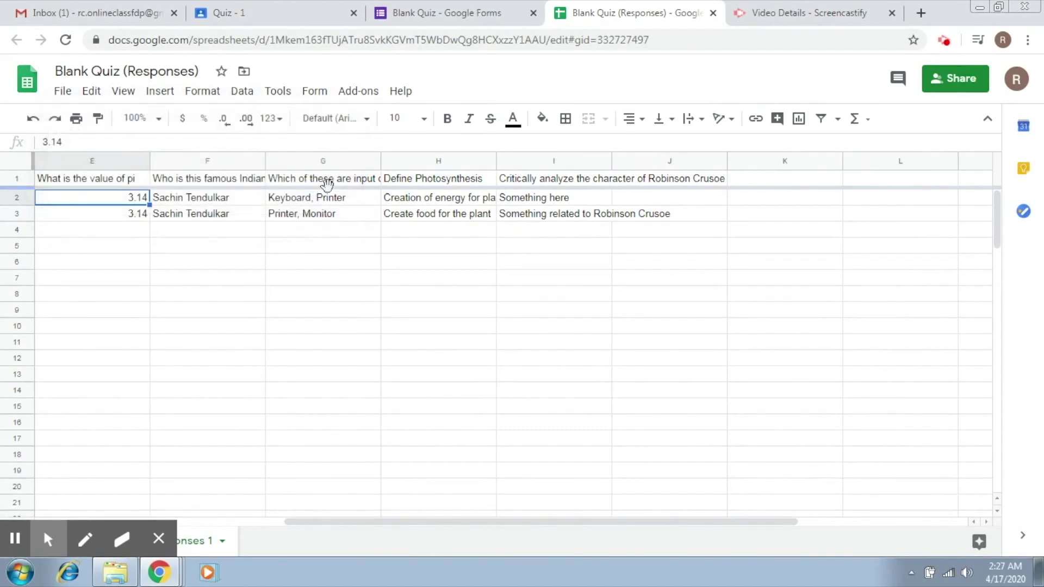
click(712, 13)
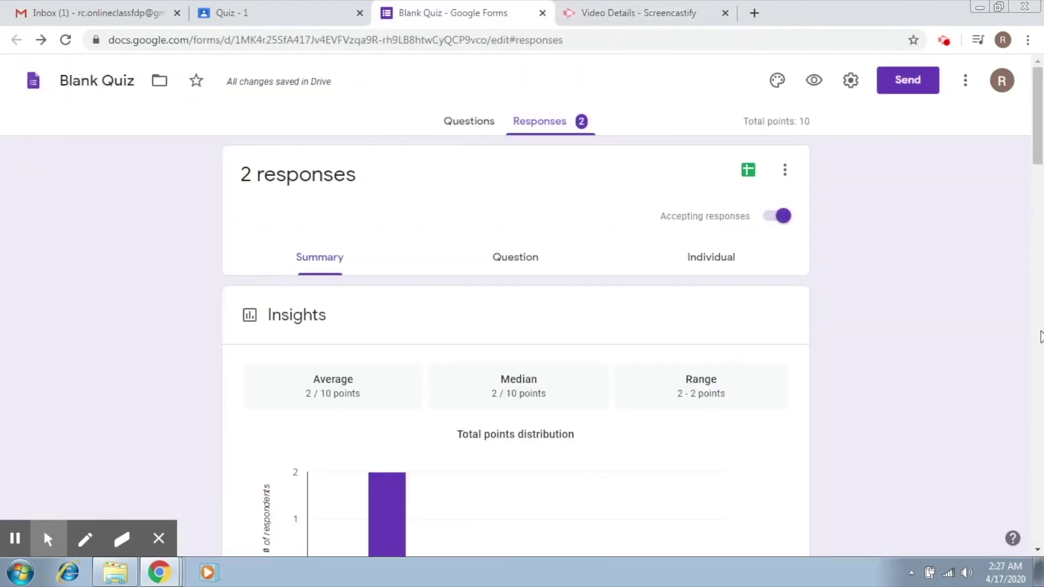
- View responses question by question, advancing to the input devices question
click(517, 267)
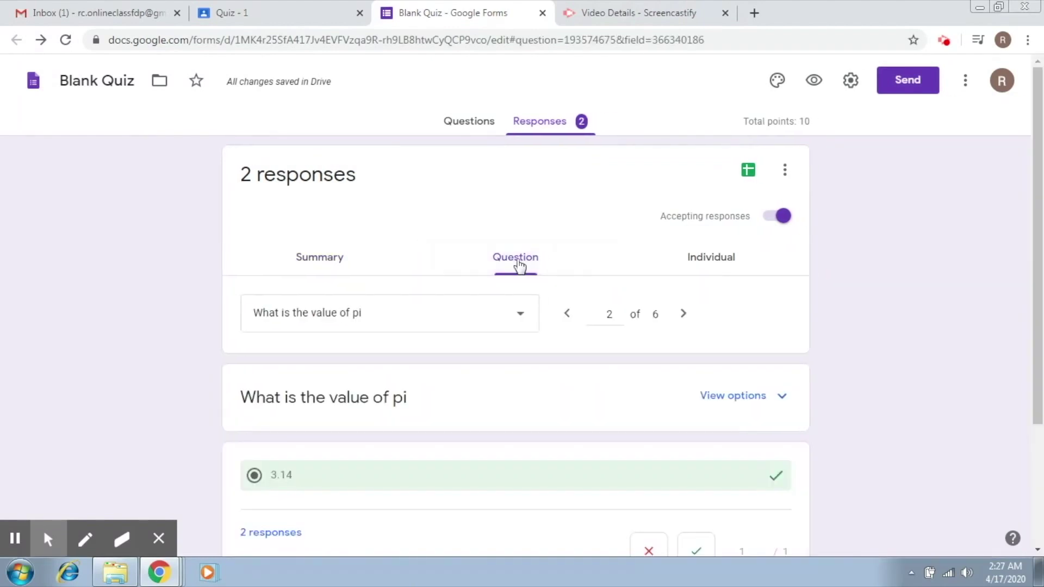
drag(1032, 189, 1041, 353)
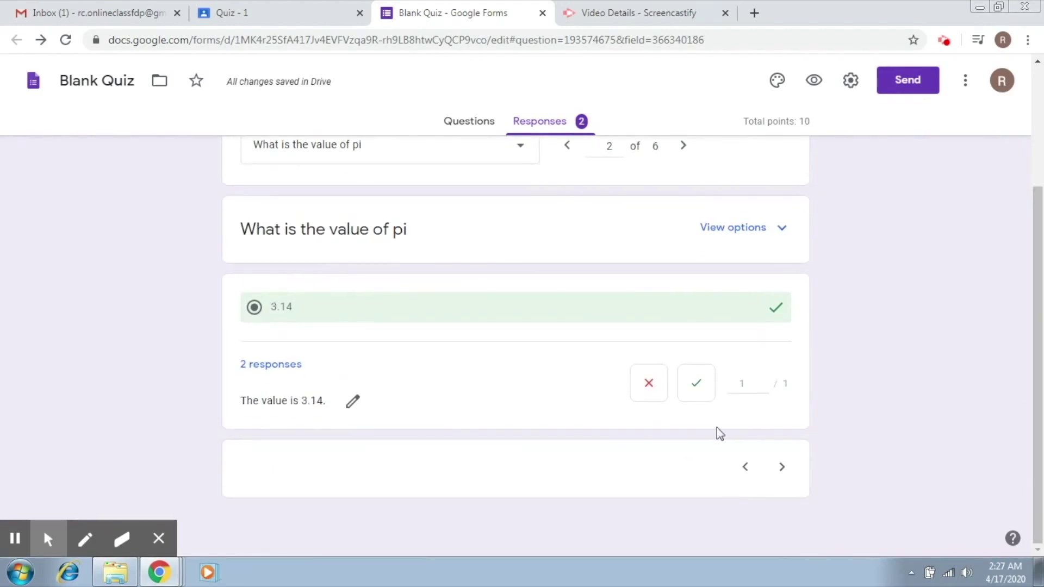
click(785, 468)
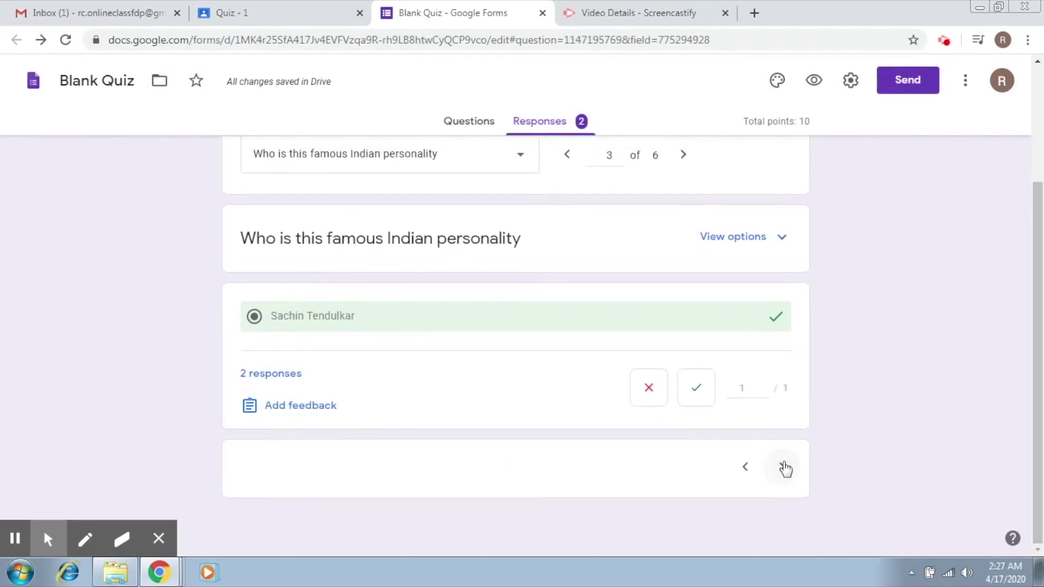
click(785, 467)
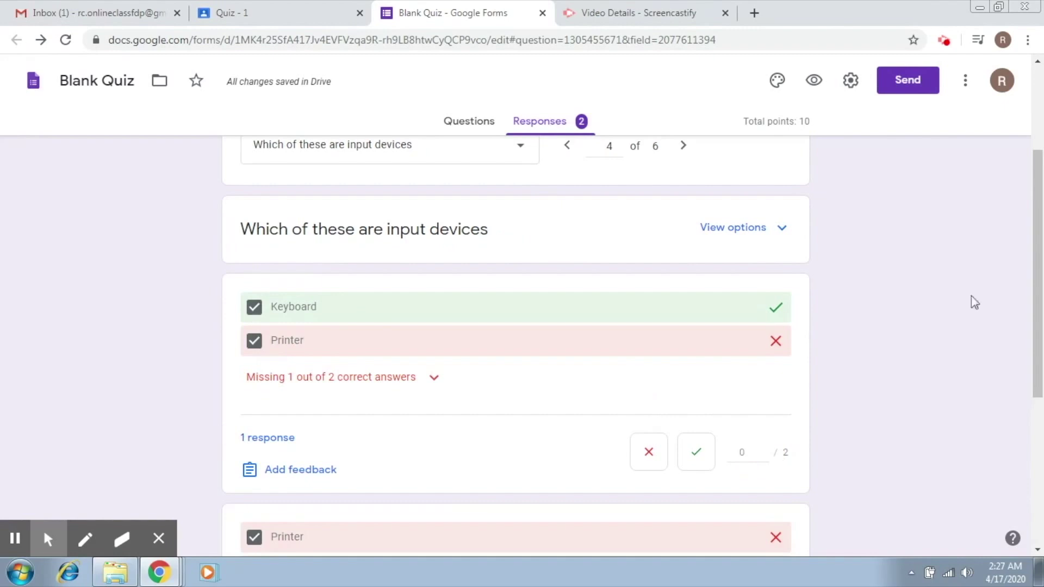
- Show the Individual responses view, starting with the first of 2 responses scored 2/10
drag(1040, 306, 1040, 393)
scroll(1040, 392, down, 2)
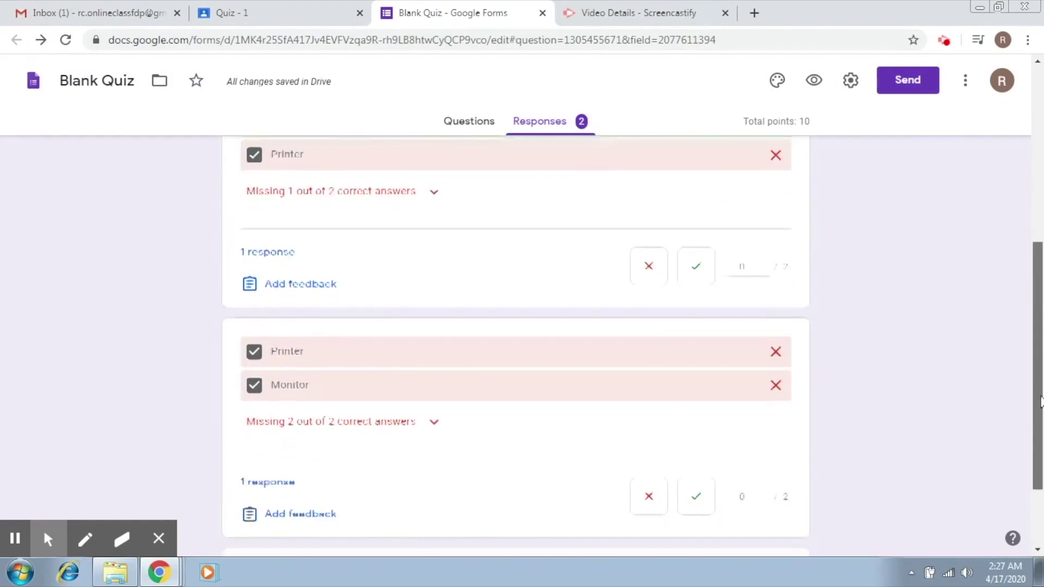
scroll(1039, 393, up, 1)
scroll(1040, 392, up, 7)
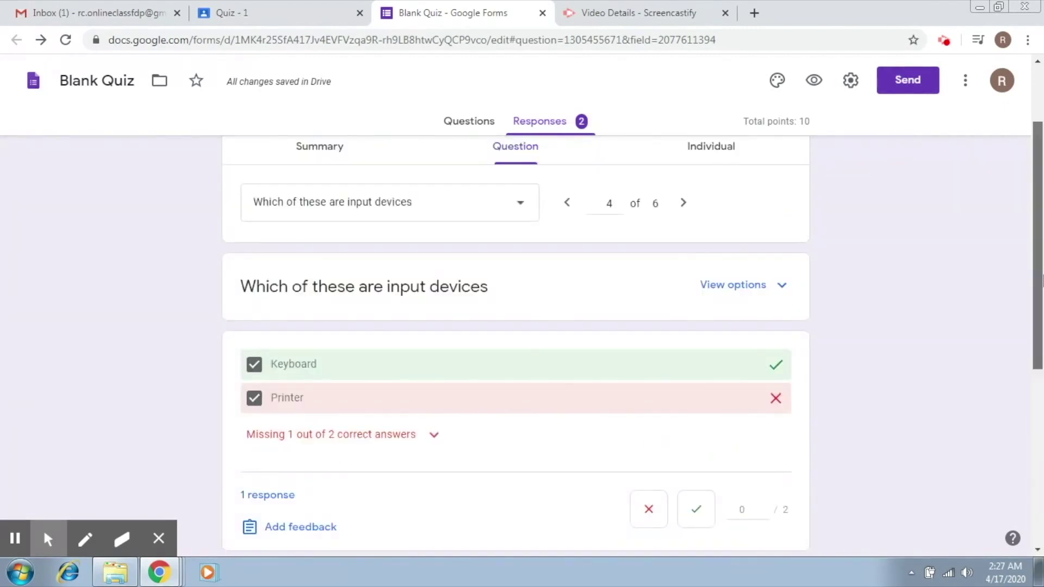
click(740, 259)
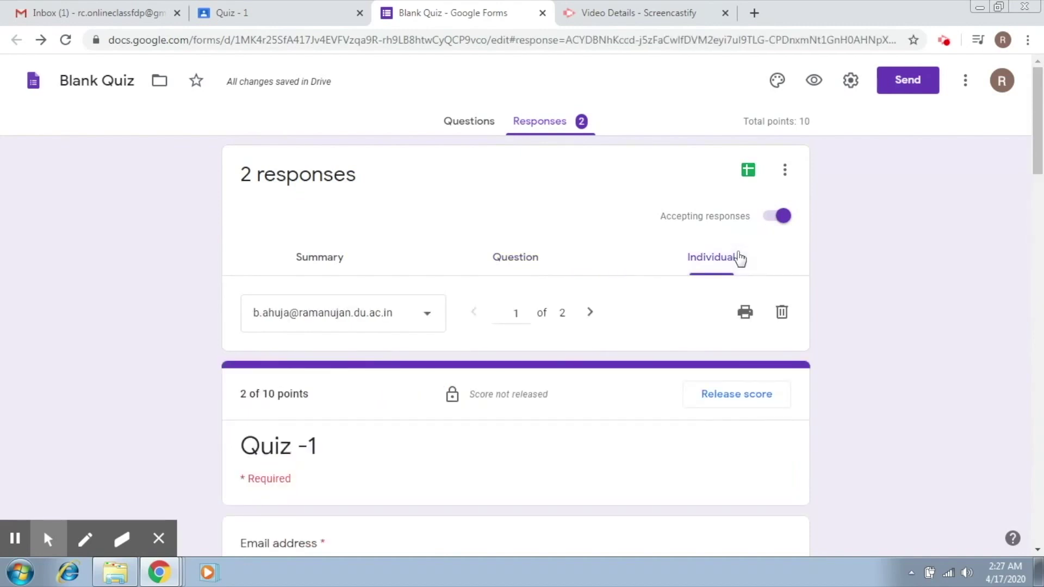
scroll(1040, 174, down, 5)
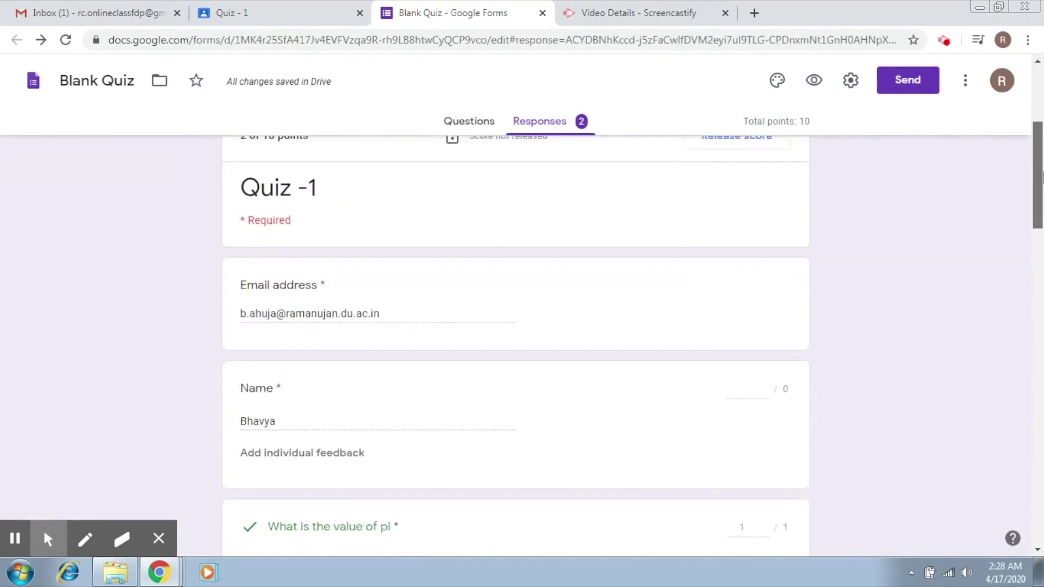
drag(1041, 180, 1042, 280)
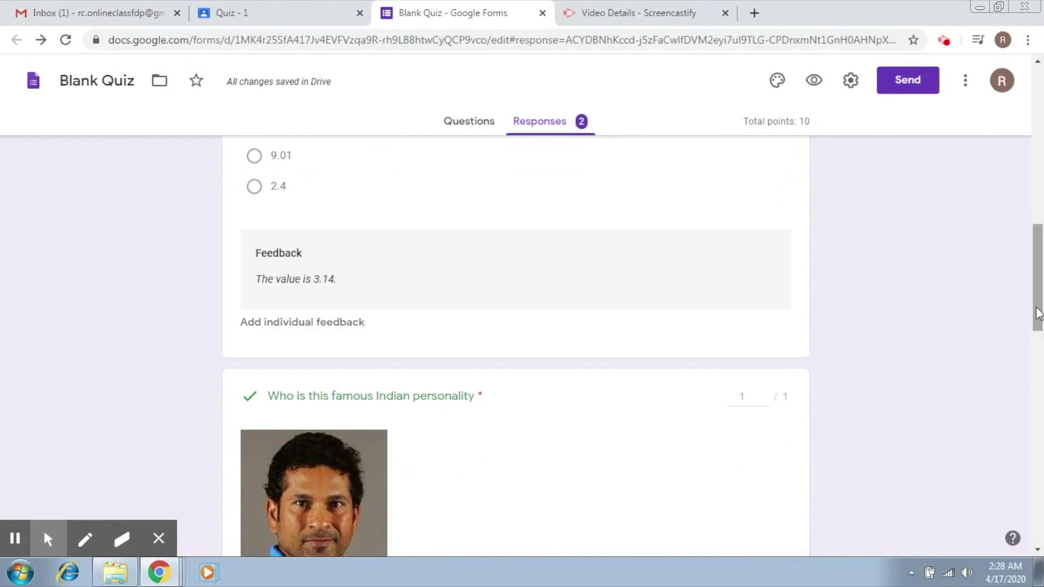
drag(1038, 314, 1038, 334)
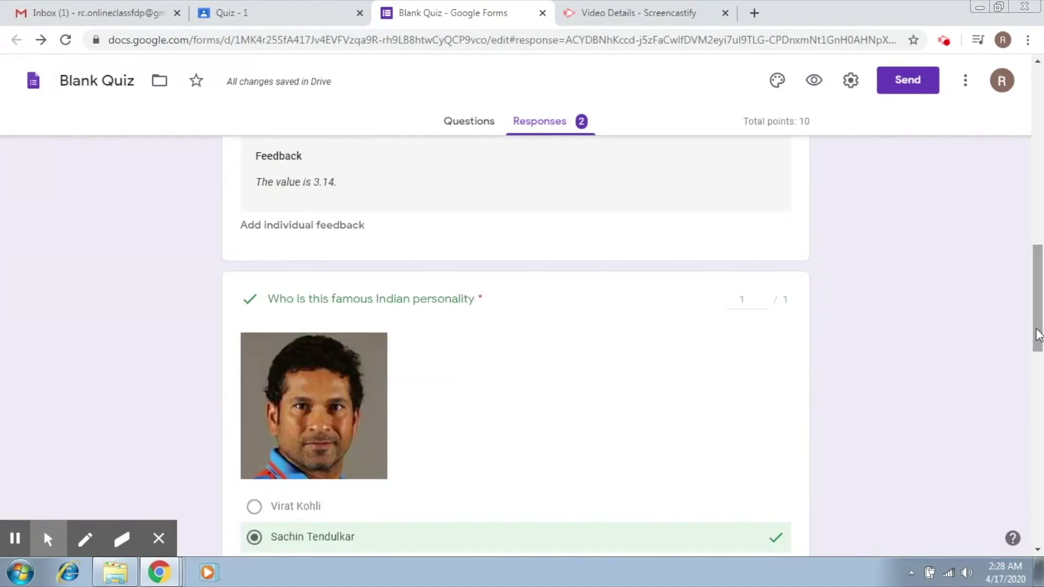